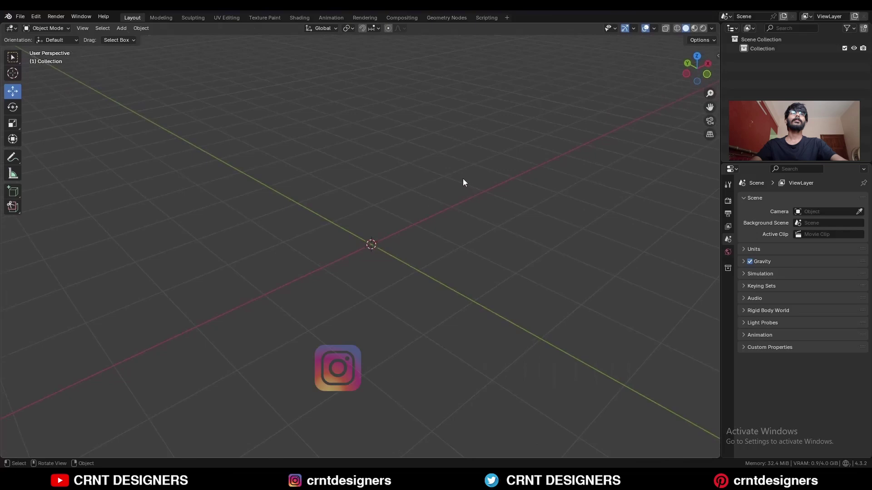
- Add a cylinder mesh and scale it to 0.3 along Z
{"action": "key", "text": "shift+a"}
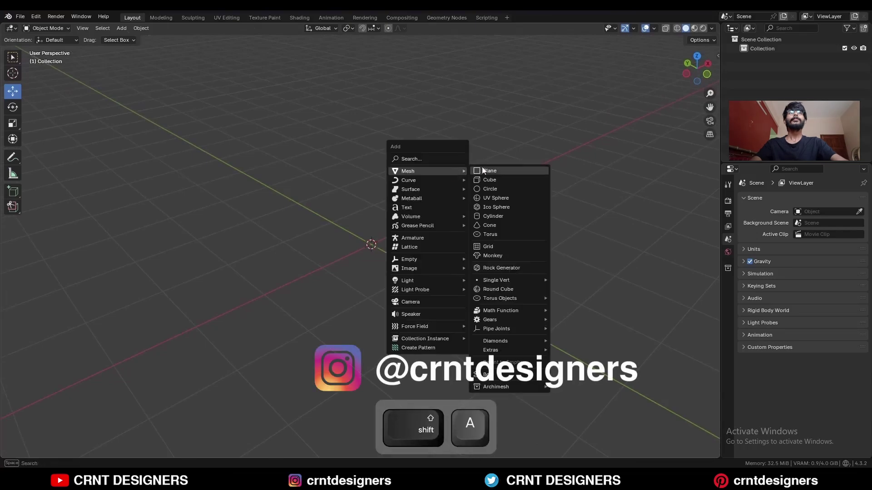
{"action": "left_click", "coordinate": [488, 216]}
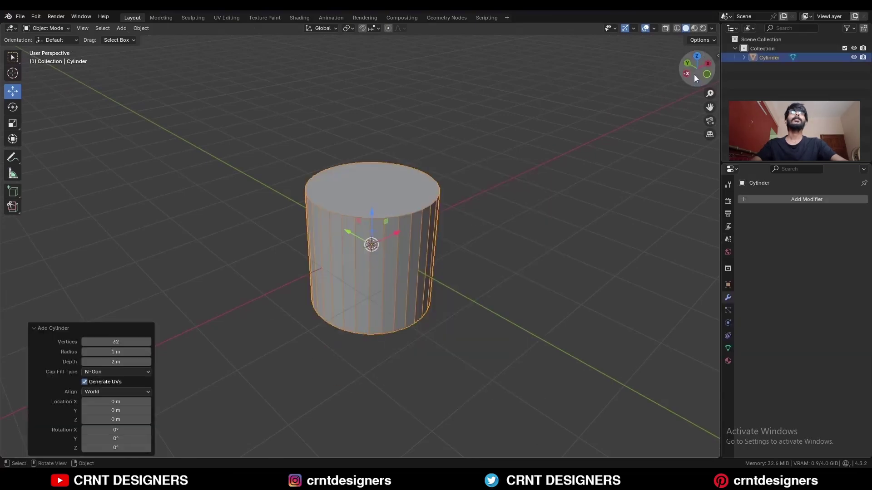
{"action": "key", "text": "KP_1"}
{"action": "key", "text": "s"}
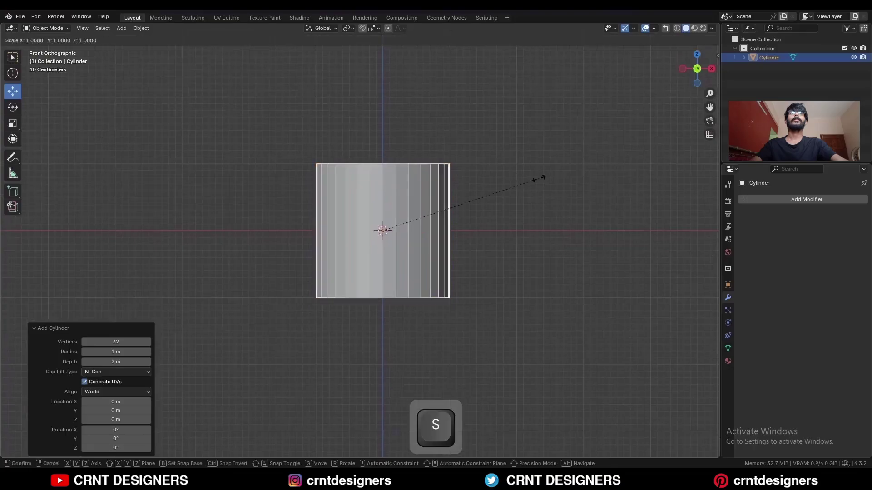
{"action": "key", "text": "z"}
{"action": "key", "text": "ctrl"}
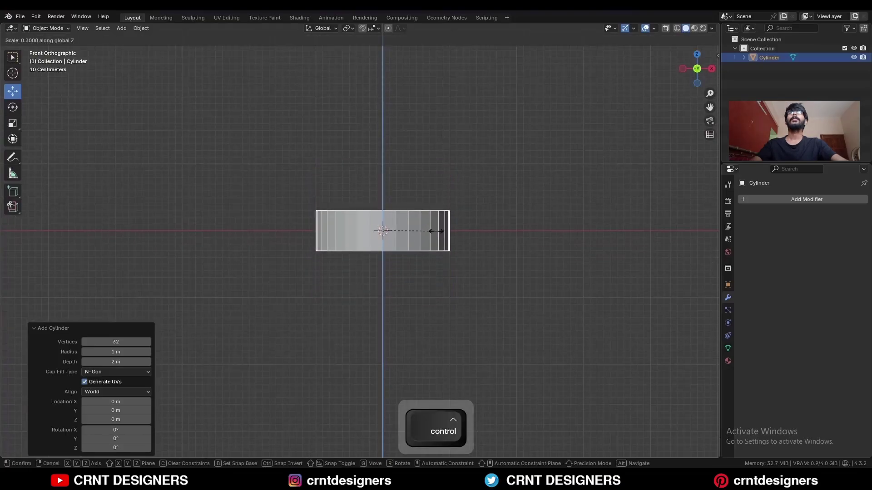
{"action": "left_click", "coordinate": [436, 231]}
- Move the flattened cylinder up 0.3 m along Z and apply its scale
{"action": "scroll", "coordinate": [370, 241], "scroll_direction": "up", "scroll_amount": 3}
{"action": "left_click_drag", "start_coordinate": [399, 201], "coordinate": [401, 161], "text": "ctrl"}
{"action": "middle_click_drag", "start_coordinate": [405, 214], "coordinate": [435, 225]}
{"action": "key", "text": "ctrl+a"}
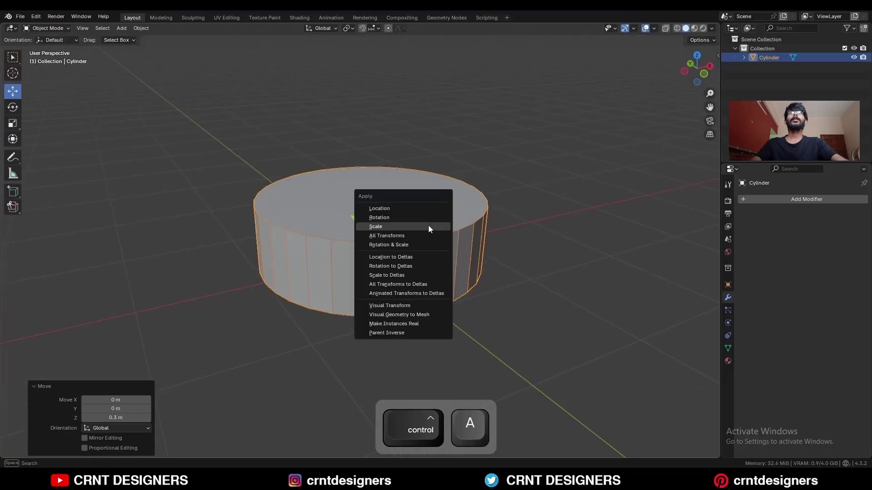
{"action": "left_click", "coordinate": [429, 226]}
- Bevel the rim of the cylinder's top face by about 0.215 m
{"action": "key", "text": "Tab"}
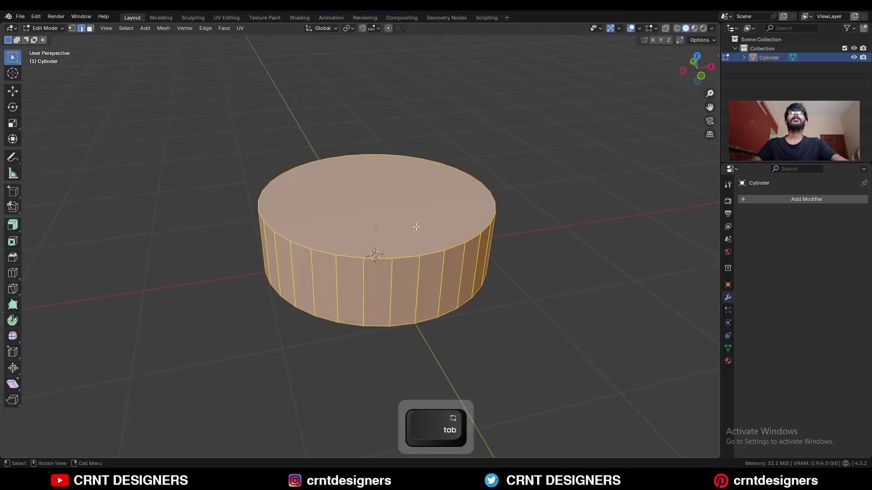
{"action": "key", "text": "3"}
{"action": "left_click", "coordinate": [410, 218]}
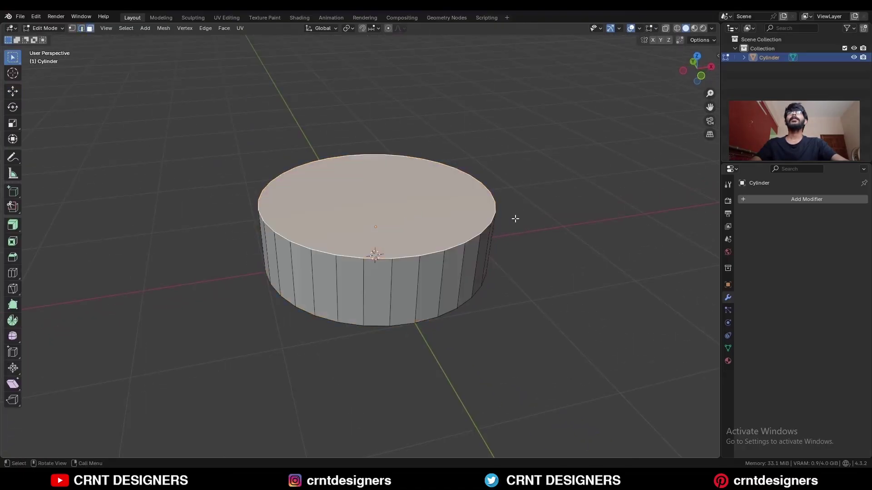
{"action": "key", "text": "ctrl+b"}
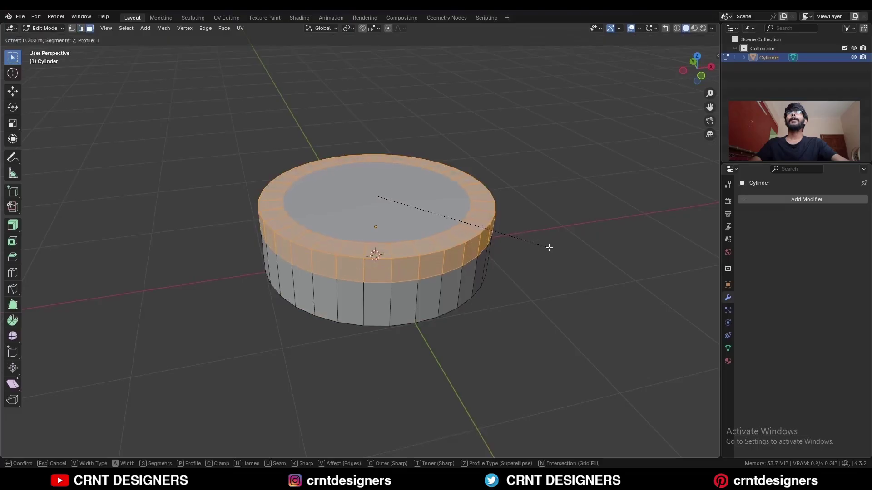
{"action": "left_click", "coordinate": [519, 261]}
- Set the rim bevel to 4 segments and 0.3 m width, and lower its shape value for a rounded profile
{"action": "left_click", "coordinate": [147, 320]}
{"action": "left_click", "coordinate": [146, 320]}
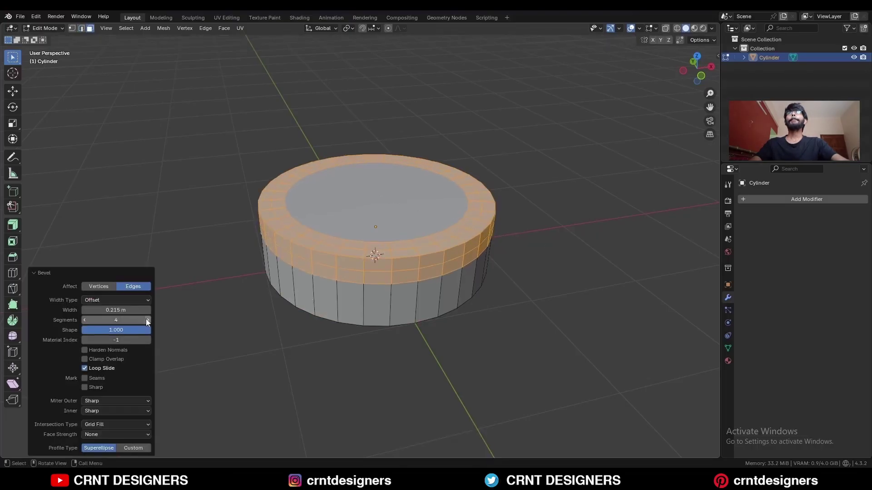
{"action": "type", "text": "3"}
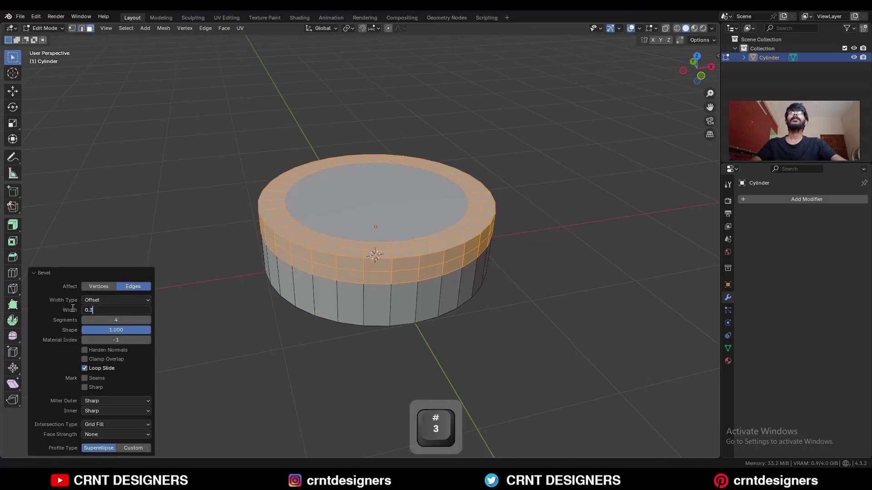
{"action": "key", "text": "Return"}
{"action": "left_click_drag", "start_coordinate": [144, 333], "coordinate": [99, 330], "text": "ctrl"}
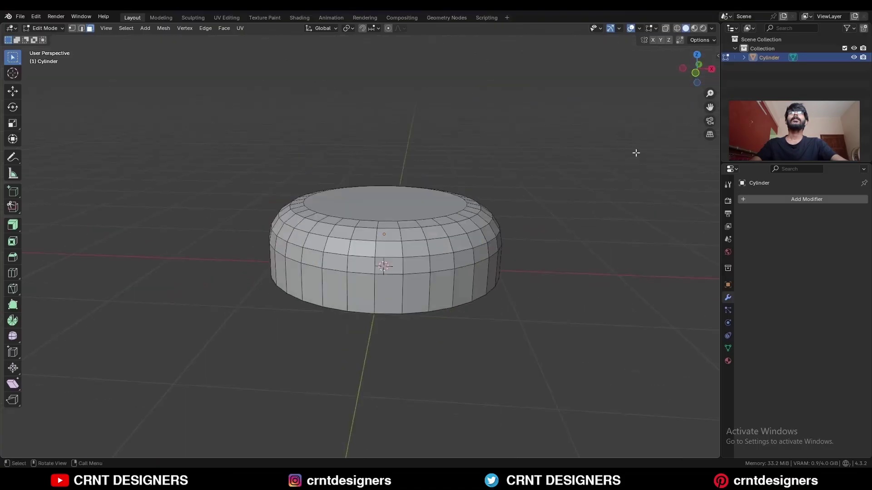
- Add a horizontal loop cut around the cylinder's straight wall and slide it down near the base
{"action": "left_click", "coordinate": [700, 74]}
{"action": "scroll", "coordinate": [484, 237], "scroll_direction": "up", "scroll_amount": 2}
{"action": "key", "text": "ctrl+r"}
{"action": "left_click", "coordinate": [558, 254]}
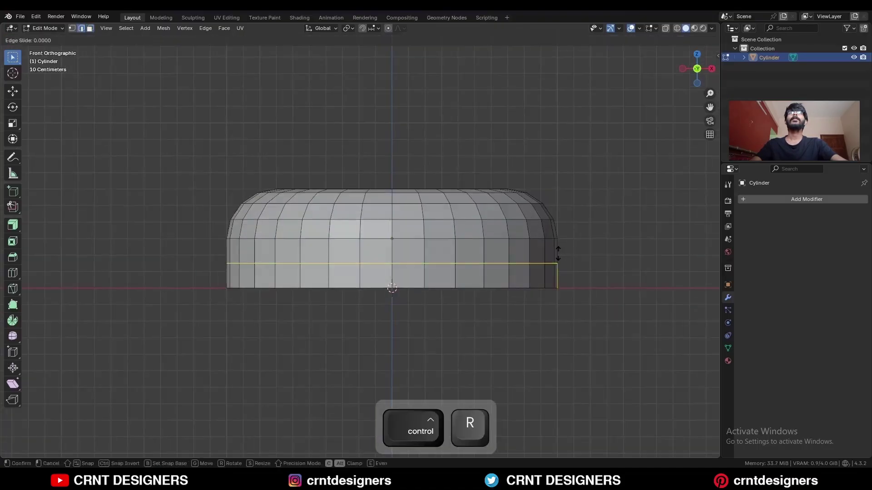
{"action": "left_click", "coordinate": [562, 262]}
- Select the bottom ring of side faces and extrude it outward into a flange around the base
{"action": "key", "text": "3"}
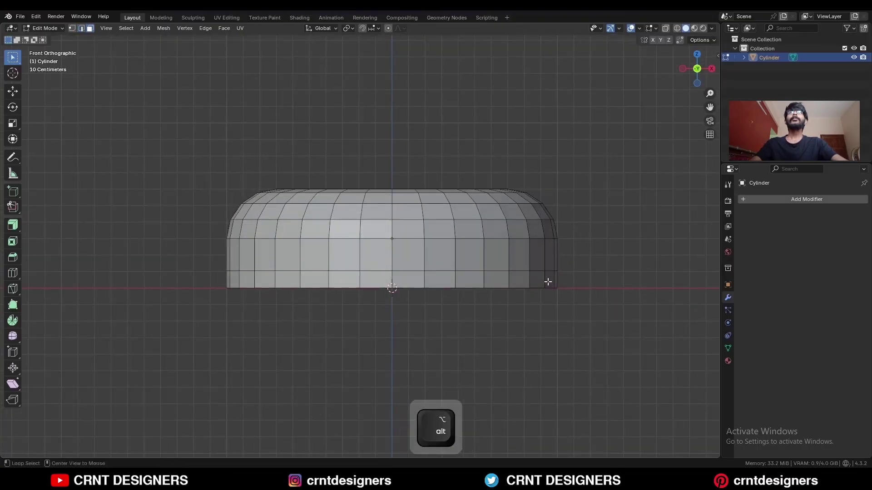
{"action": "left_click", "coordinate": [552, 279], "text": "alt"}
{"action": "left_click", "coordinate": [14, 225]}
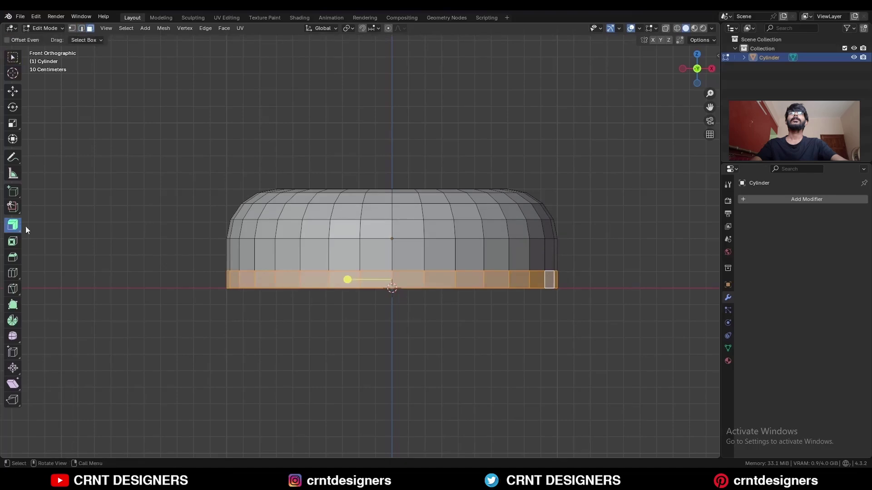
{"action": "left_click_drag", "start_coordinate": [349, 281], "coordinate": [328, 249]}
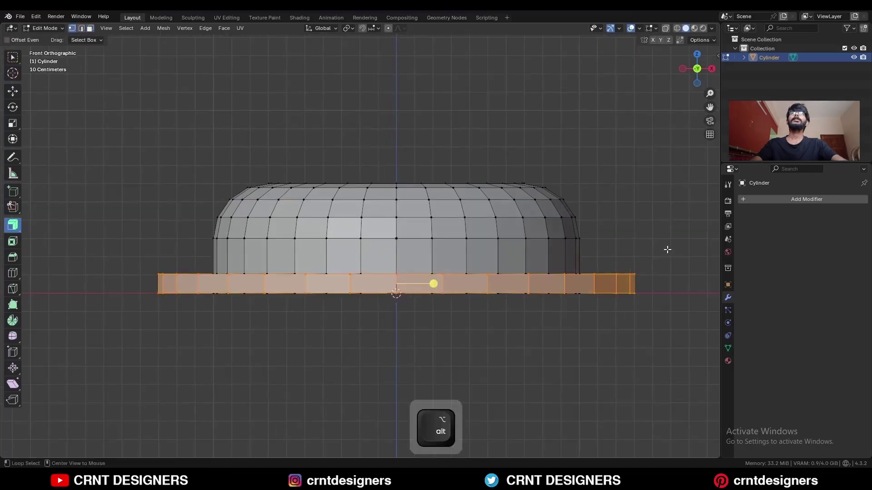
- Lower all vertices along the flange's upper edge by about 0.015 m to make the flange thinner
{"action": "key", "text": "alt+z"}
{"action": "left_click_drag", "start_coordinate": [668, 255], "coordinate": [112, 286]}
{"action": "key", "text": "g"}
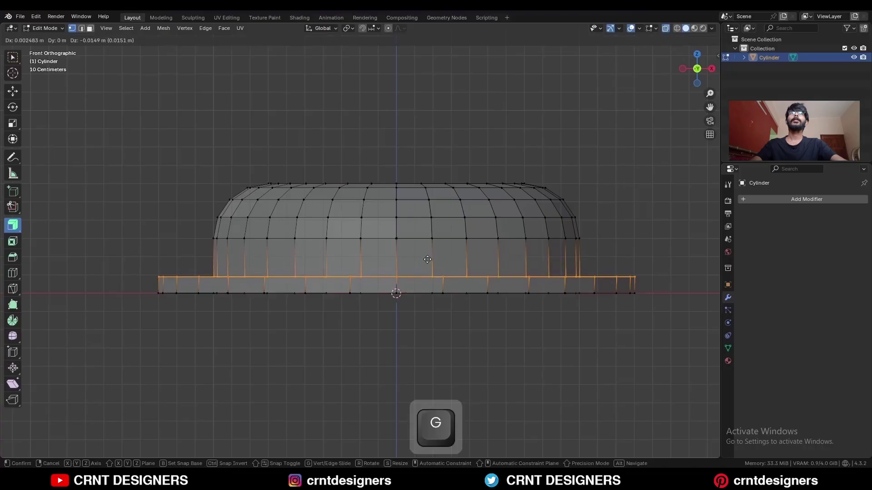
{"action": "left_click", "coordinate": [427, 259]}
{"action": "key", "text": "alt+z"}
{"action": "key", "text": "Tab"}
{"action": "middle_click_drag", "start_coordinate": [544, 209], "coordinate": [397, 206]}
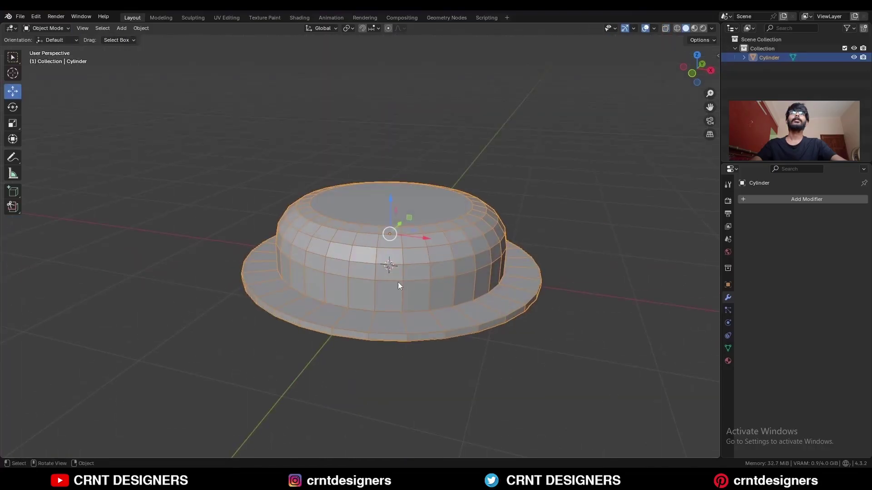
{"action": "left_click", "coordinate": [568, 205]}
{"action": "middle_click_drag", "start_coordinate": [568, 205], "coordinate": [509, 208]}
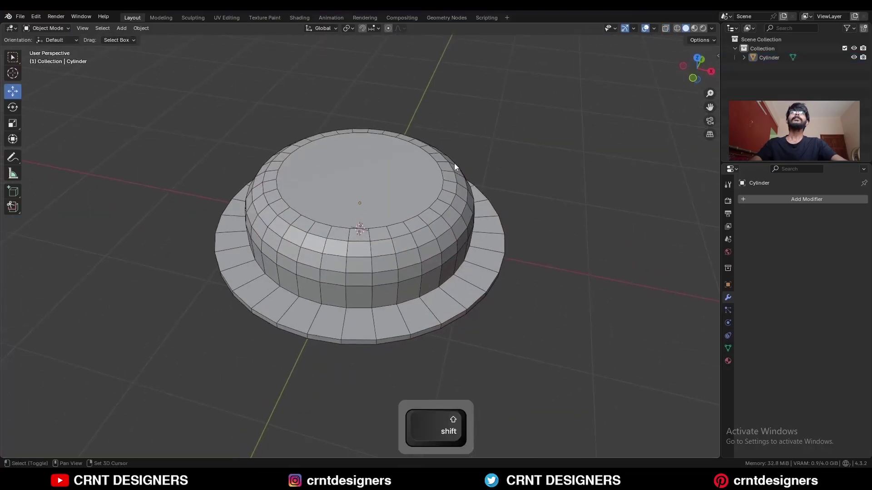
- Add a cube mesh at the origin and scale it uniformly to about 0.636
{"action": "key", "text": "shift+a"}
{"action": "mouse_move", "coordinate": [451, 163]}
{"action": "left_click", "coordinate": [493, 172]}
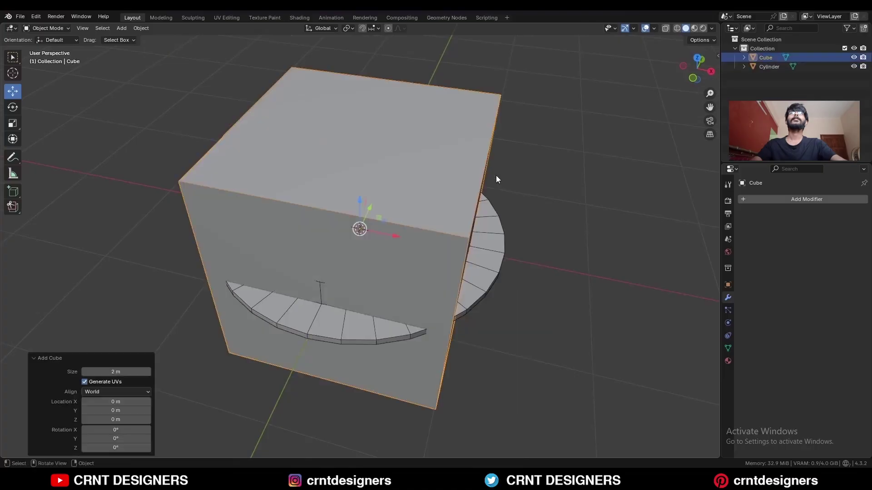
{"action": "middle_click_drag", "start_coordinate": [496, 175], "coordinate": [488, 245], "text": "ctrl"}
{"action": "key", "text": "s"}
{"action": "left_click", "coordinate": [551, 130]}
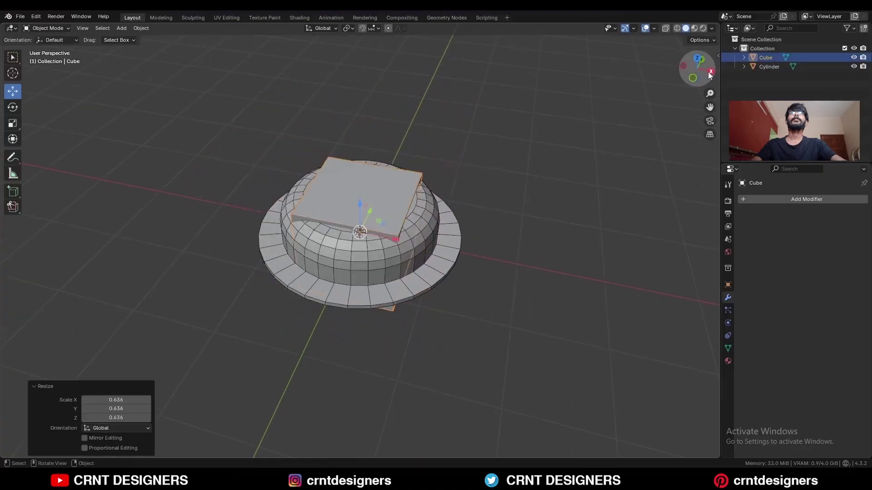
- Move the cube about 0.7 m toward negative Y, to the domed body's front edge, and turn on see-through display
{"action": "left_click", "coordinate": [709, 75]}
{"action": "key", "text": "g"}
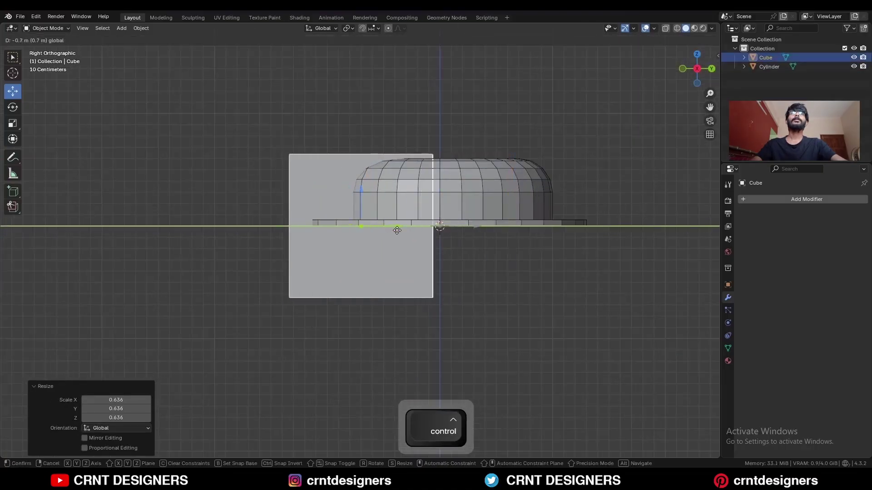
{"action": "left_click_drag", "start_coordinate": [396, 231], "coordinate": [398, 230], "text": "ctrl"}
{"action": "key", "text": "alt+z"}
{"action": "middle_click_drag", "start_coordinate": [472, 226], "coordinate": [497, 267], "text": "shift"}
- Shrink the cube and position it over the dome's curved front wall, finishing with a scale of about 0.804
{"action": "key", "text": "s"}
{"action": "left_click", "coordinate": [440, 256]}
{"action": "left_click_drag", "start_coordinate": [386, 268], "coordinate": [431, 248]}
{"action": "middle_click_drag", "start_coordinate": [430, 248], "coordinate": [467, 209], "text": "ctrl"}
{"action": "key", "text": "s"}
{"action": "left_click", "coordinate": [456, 205]}
{"action": "key", "text": "Escape"}
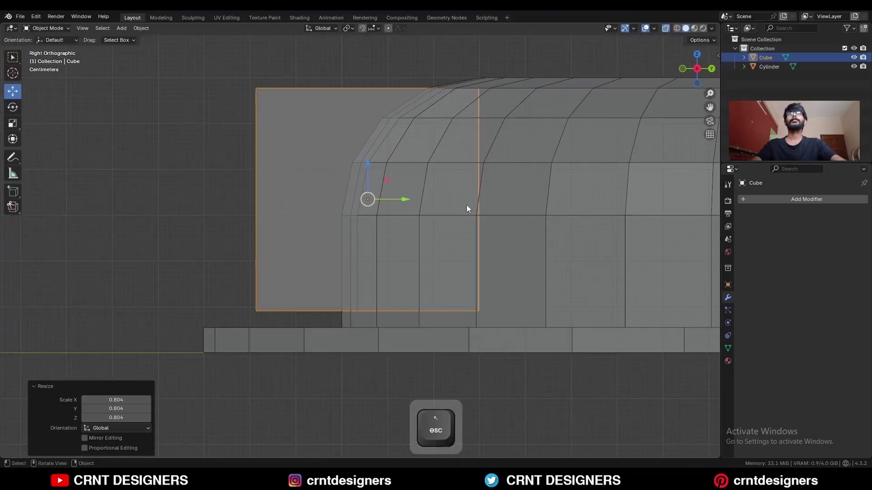
- Move the cube's bottom face down about 0.067 m along Z into the flange
{"action": "key", "text": "Tab"}
{"action": "left_click_drag", "start_coordinate": [544, 233], "coordinate": [201, 346]}
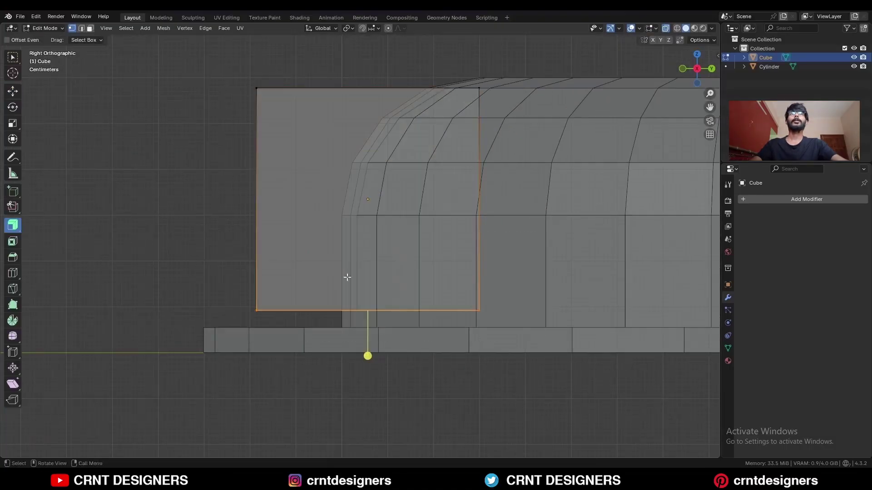
{"action": "key", "text": "g"}
{"action": "key", "text": "z"}
{"action": "key", "text": "Return"}
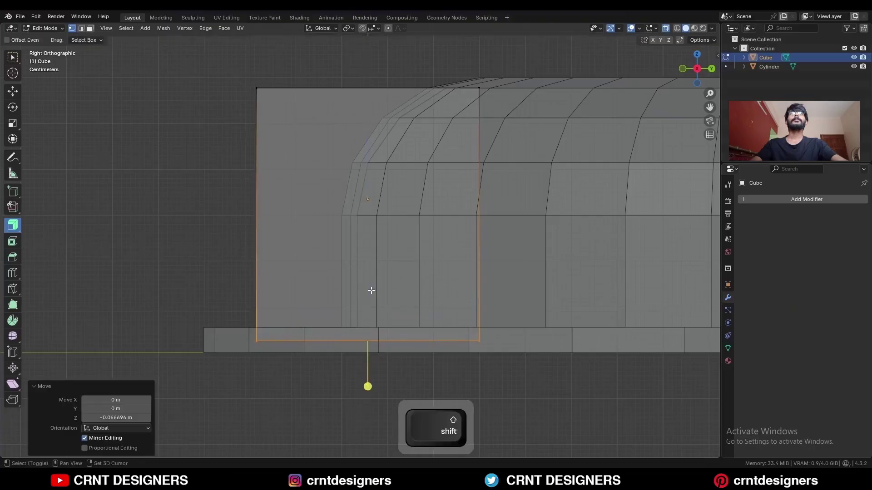
{"action": "middle_click_drag", "start_coordinate": [370, 290], "coordinate": [384, 230]}
{"action": "key", "text": "alt+z"}
{"action": "middle_click_drag", "start_coordinate": [390, 155], "coordinate": [412, 242], "text": "ctrl"}
{"action": "key", "text": "Tab"}
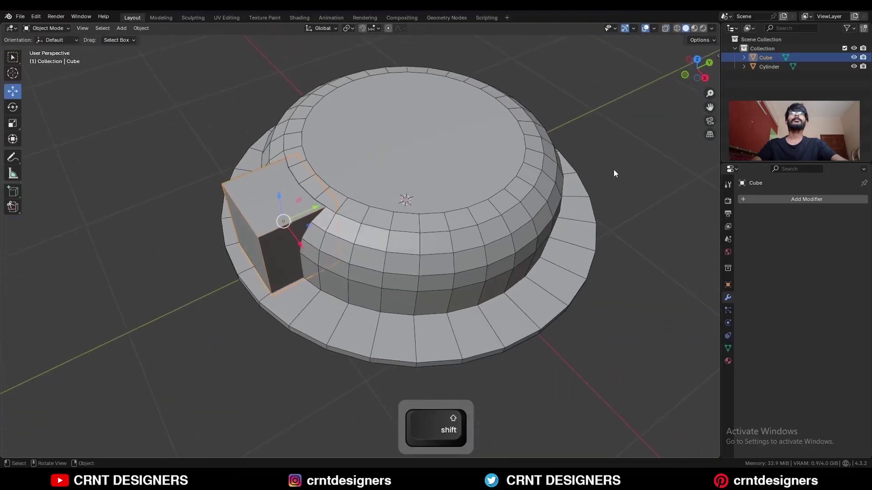
- Add one centred loop cut around the flange of the cylinder body
{"action": "left_click", "coordinate": [614, 170]}
{"action": "middle_click_drag", "start_coordinate": [495, 262], "coordinate": [503, 249]}
{"action": "left_click", "coordinate": [539, 219]}
{"action": "key", "text": "Tab"}
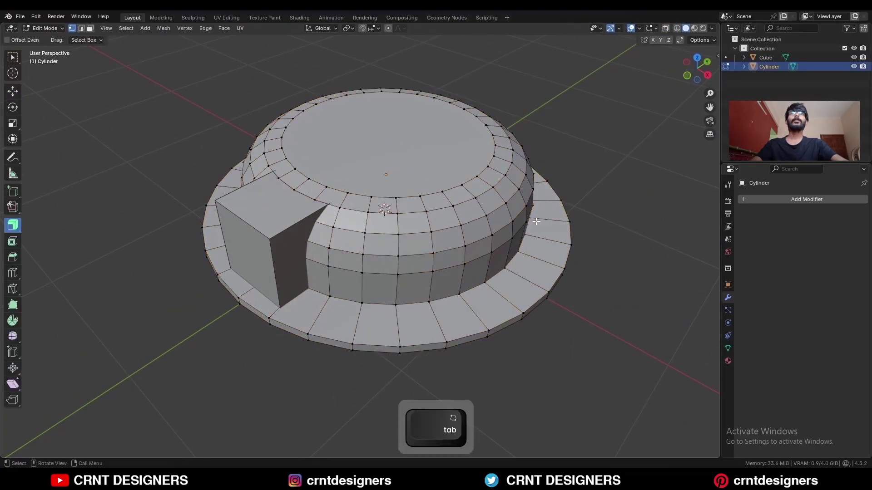
{"action": "key", "text": "ctrl+r"}
{"action": "left_click", "coordinate": [544, 223]}
{"action": "left_click", "coordinate": [564, 205]}
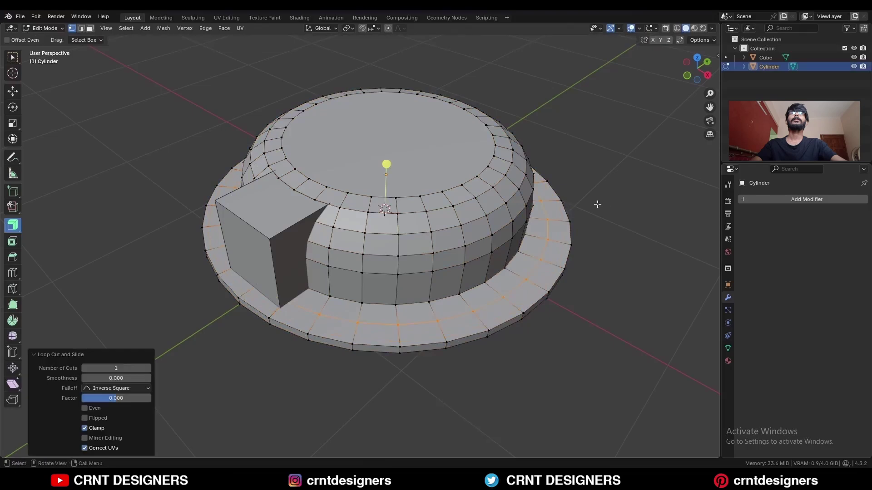
{"action": "key", "text": "Tab"}
- Move the cube's front face about 0.062 m along Y toward the dome, close to the flange's middle loop
{"action": "left_click", "coordinate": [267, 262]}
{"action": "key", "text": "Tab"}
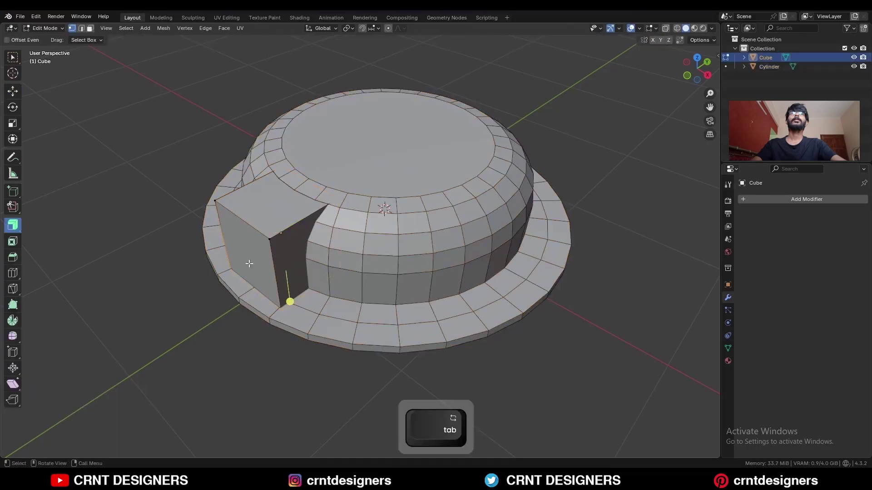
{"action": "key", "text": "3"}
{"action": "left_click", "coordinate": [254, 260]}
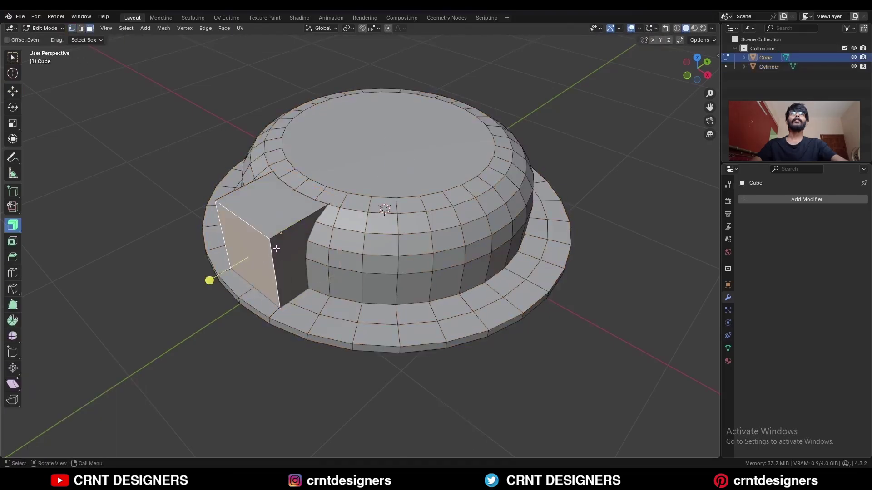
{"action": "key", "text": "g"}
{"action": "key", "text": "y"}
{"action": "key", "text": "shift"}
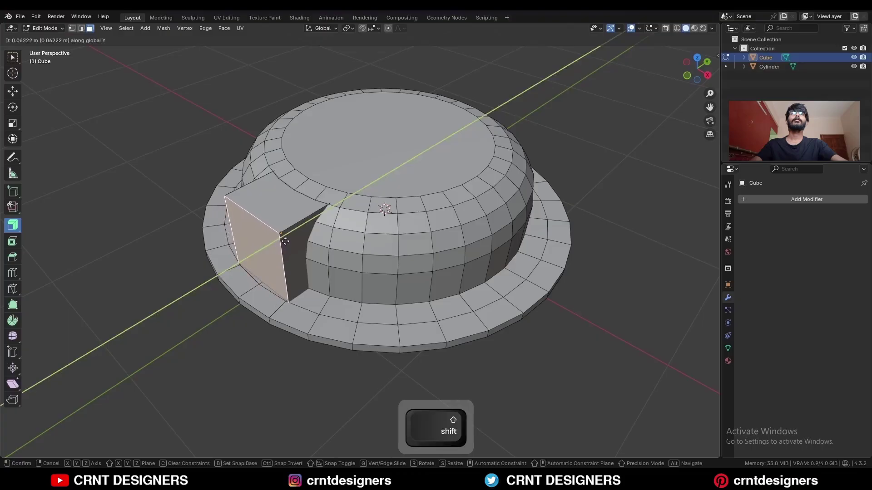
{"action": "left_click", "coordinate": [285, 241]}
- Scale the whole cube up along X to widen it across the front of the dome
{"action": "left_click", "coordinate": [697, 58]}
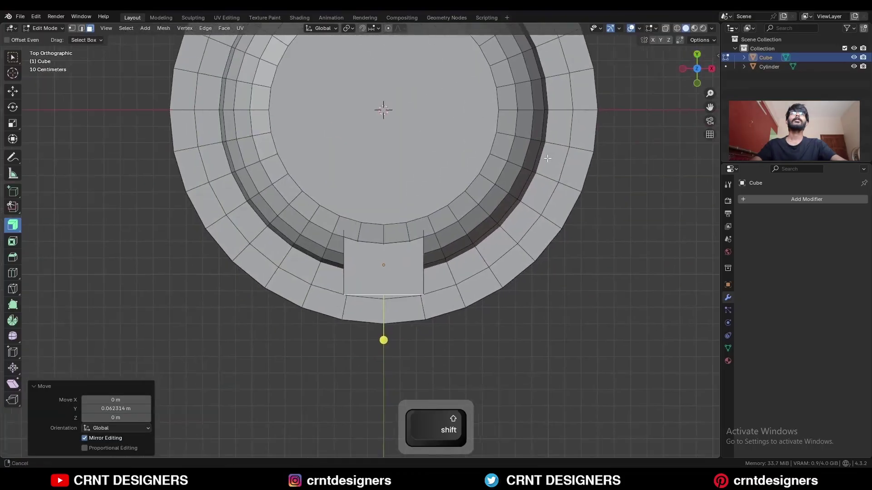
{"action": "key", "text": "a"}
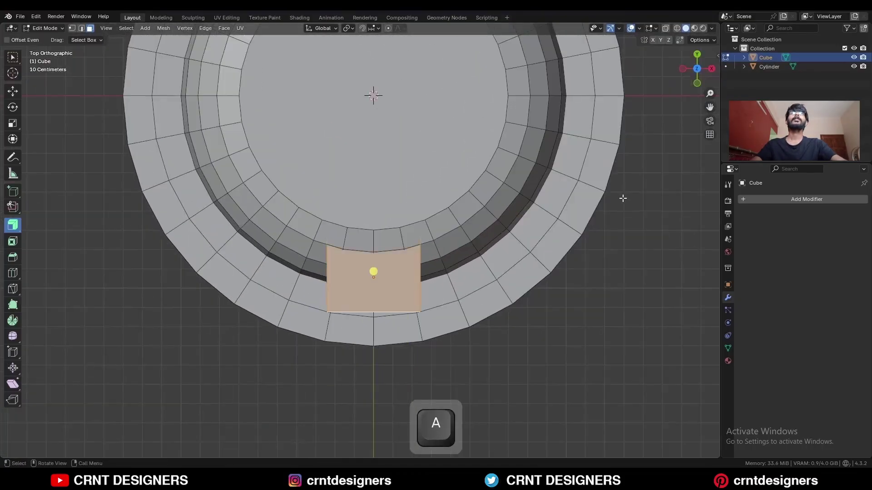
{"action": "key", "text": "s"}
{"action": "key", "text": "x"}
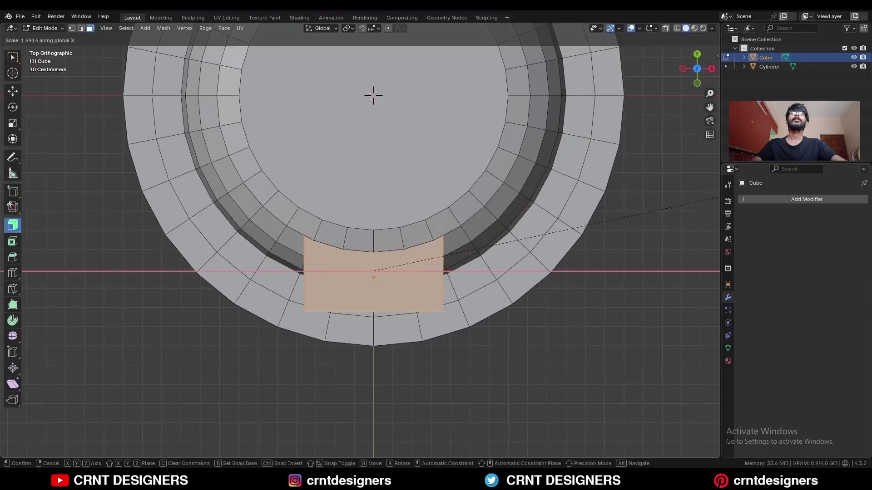
{"action": "left_click", "coordinate": [788, 181]}
{"action": "middle_click_drag", "start_coordinate": [575, 231], "coordinate": [478, 187]}
{"action": "left_click_drag", "start_coordinate": [366, 241], "coordinate": [373, 242], "text": "shift"}
{"action": "middle_click_drag", "start_coordinate": [395, 226], "coordinate": [428, 187]}
- Combine the cube with the cylinder using a Union boolean, with the cylinder as the active object
{"action": "key", "text": "Tab"}
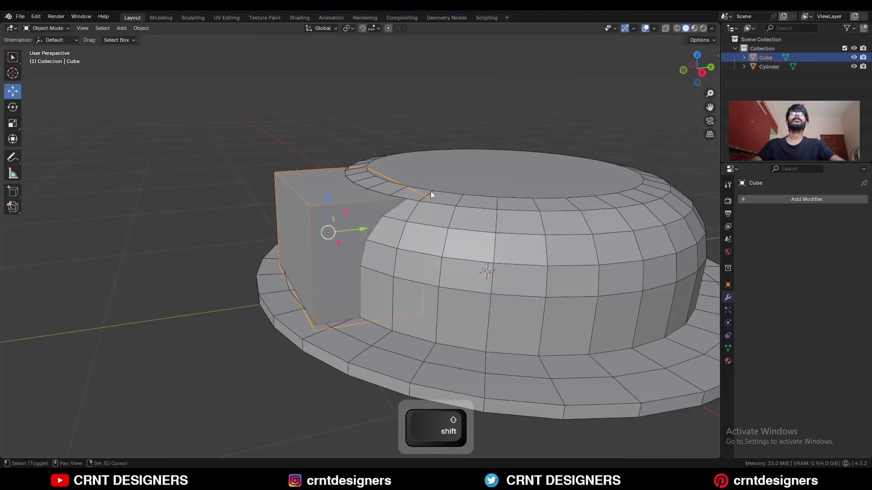
{"action": "left_click", "coordinate": [474, 183], "text": "shift"}
{"action": "key", "text": "shift+q"}
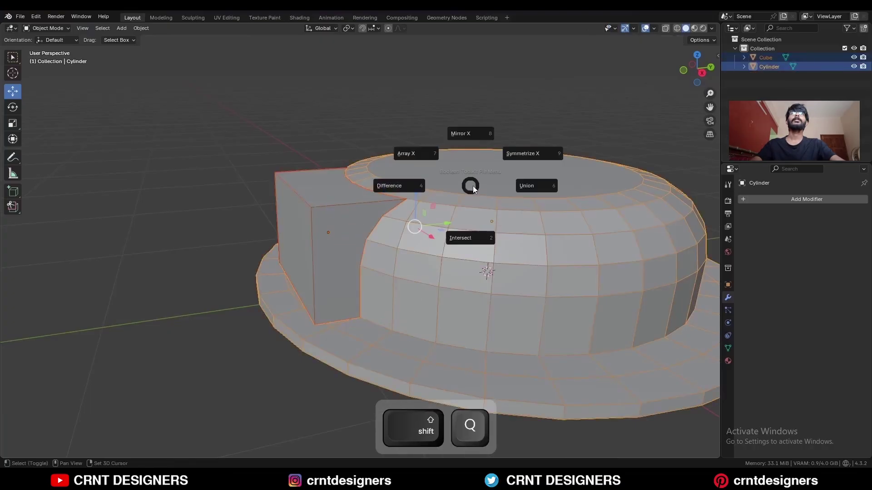
{"action": "left_click", "coordinate": [536, 183]}
{"action": "left_click", "coordinate": [524, 194]}
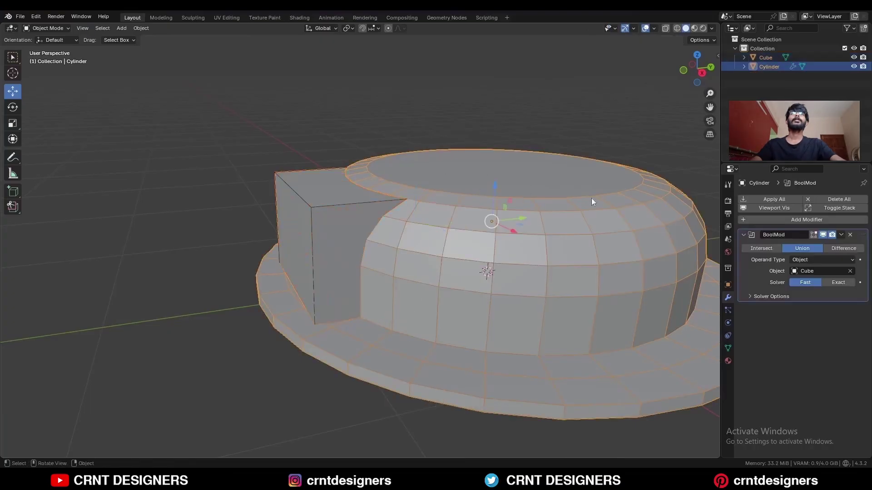
- Apply the cylinder's boolean modifier and delete the leftover cube
{"action": "left_click", "coordinate": [841, 235]}
{"action": "left_click", "coordinate": [832, 243]}
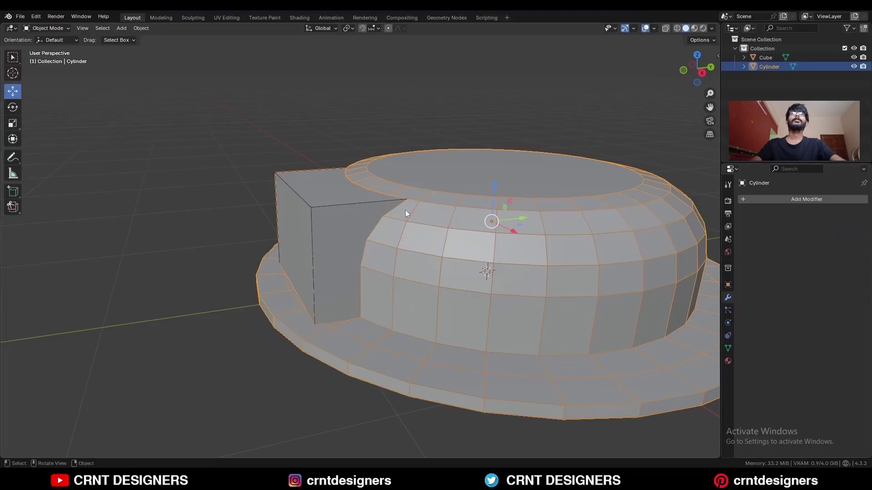
{"action": "left_click", "coordinate": [405, 210]}
{"action": "key", "text": "x"}
{"action": "left_click", "coordinate": [373, 200]}
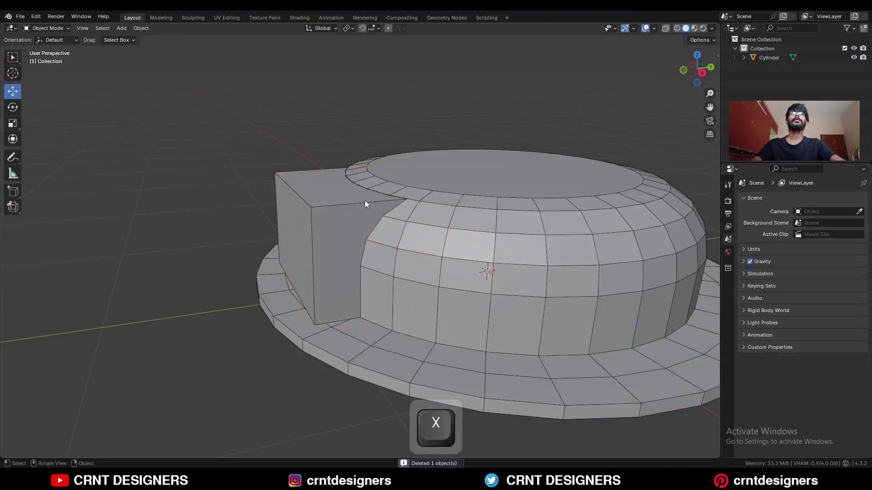
- Symmetrize the cylinder's whole mesh from -X to +X
{"action": "left_click", "coordinate": [418, 200]}
{"action": "middle_click_drag", "start_coordinate": [419, 200], "coordinate": [486, 210]}
{"action": "key", "text": "Tab"}
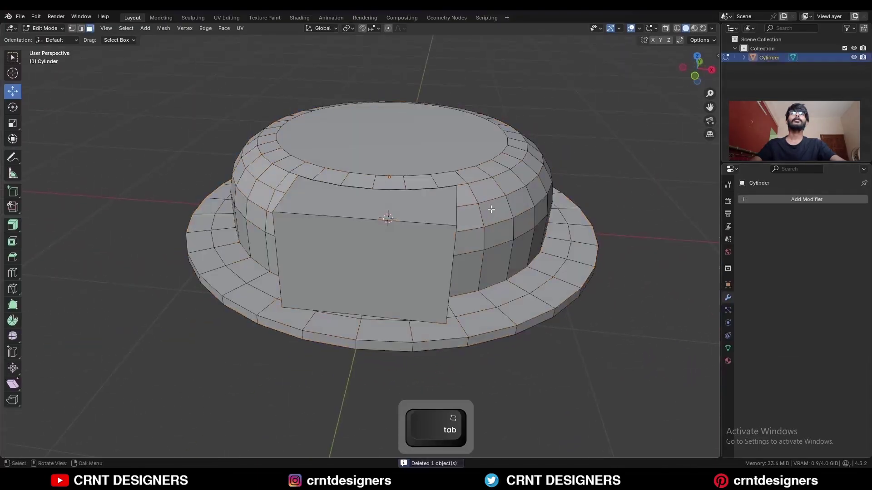
{"action": "key", "text": "a"}
{"action": "left_click", "coordinate": [165, 28]}
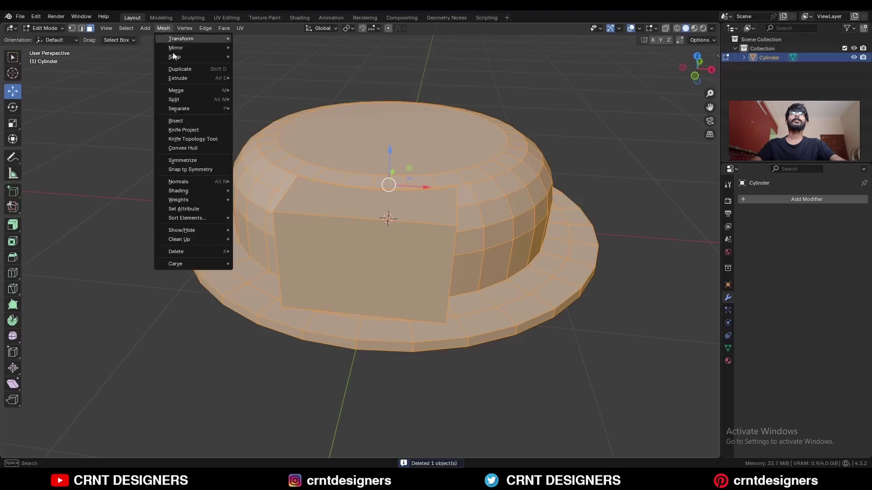
{"action": "left_click", "coordinate": [196, 164]}
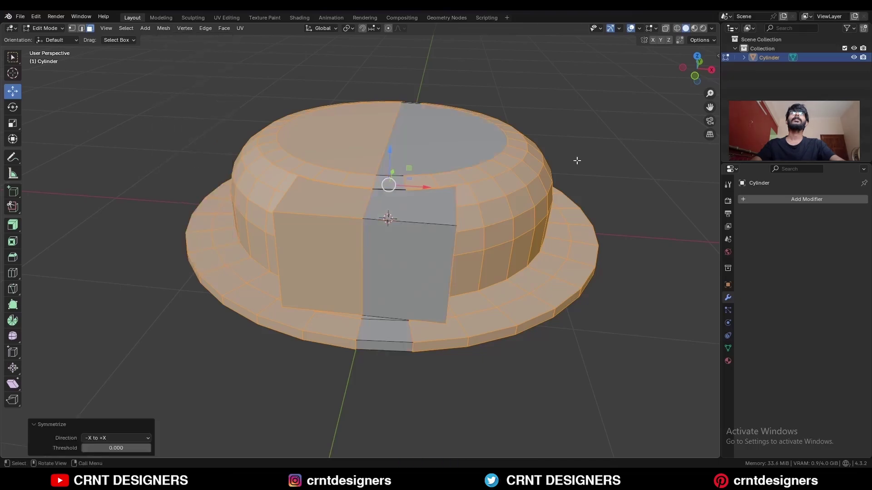
{"action": "key", "text": "alt+a"}
- Flatten the dome's top cap, its surrounding face ring and the block's top faces to one level by scaling them to 0 along Z
{"action": "middle_click_drag", "start_coordinate": [568, 157], "coordinate": [456, 190]}
{"action": "scroll", "coordinate": [483, 259], "scroll_direction": "up", "scroll_amount": 5}
{"action": "key", "text": "3"}
{"action": "left_click", "coordinate": [484, 148]}
{"action": "left_click", "coordinate": [458, 185], "text": "shift"}
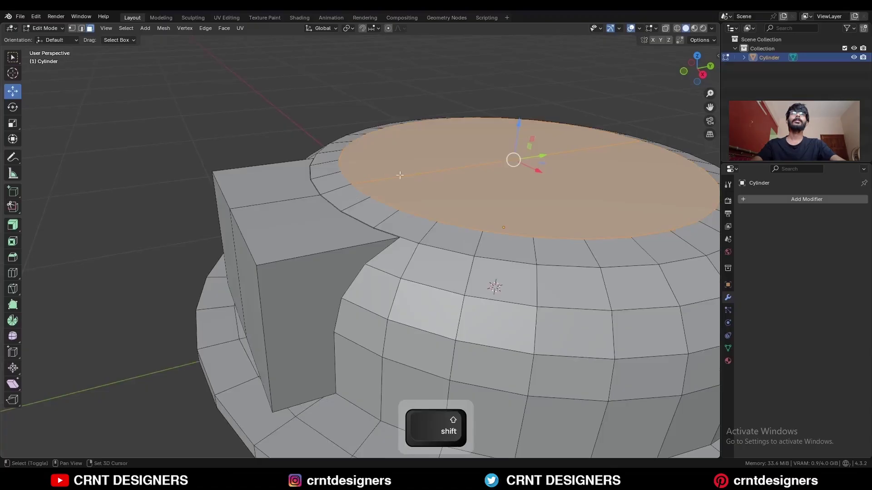
{"action": "key", "text": "ctrl+KP_Add"}
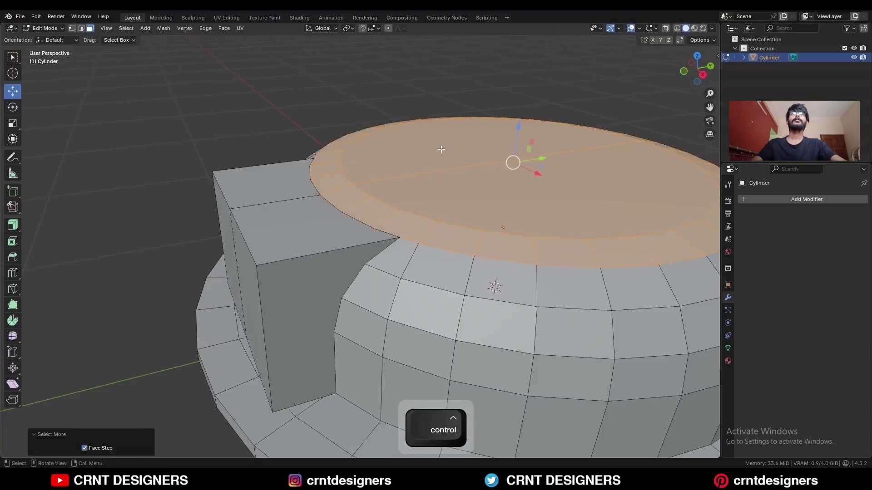
{"action": "left_click", "coordinate": [301, 203], "text": "shift"}
{"action": "left_click", "coordinate": [298, 186], "text": "shift"}
{"action": "middle_click_drag", "start_coordinate": [567, 147], "coordinate": [477, 163], "text": "shift"}
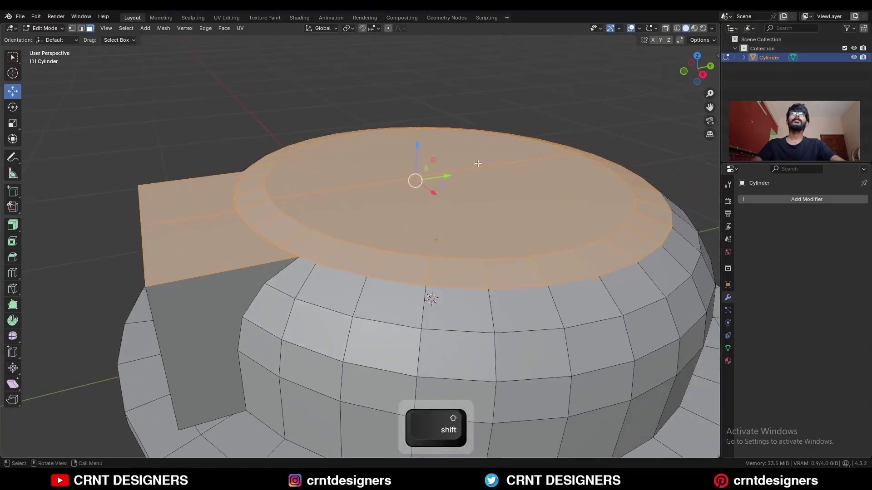
{"action": "left_click", "coordinate": [702, 74]}
{"action": "key", "text": "alt+z"}
{"action": "key", "text": "s"}
{"action": "key", "text": "z"}
{"action": "key", "text": "0"}
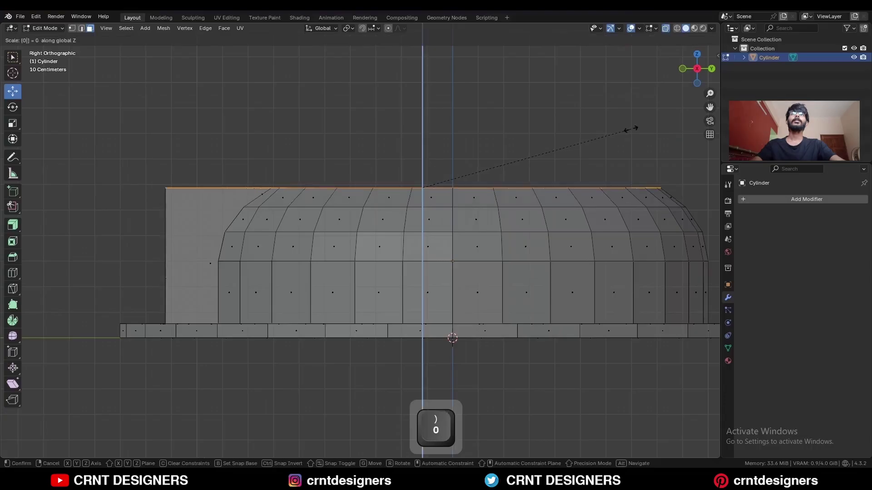
{"action": "key", "text": "Return"}
{"action": "middle_click_drag", "start_coordinate": [459, 156], "coordinate": [513, 173]}
{"action": "key", "text": "alt+z"}
- Merge all of the mesh's vertices by distance, using a merge distance of 0.0101 m
{"action": "key", "text": "a"}
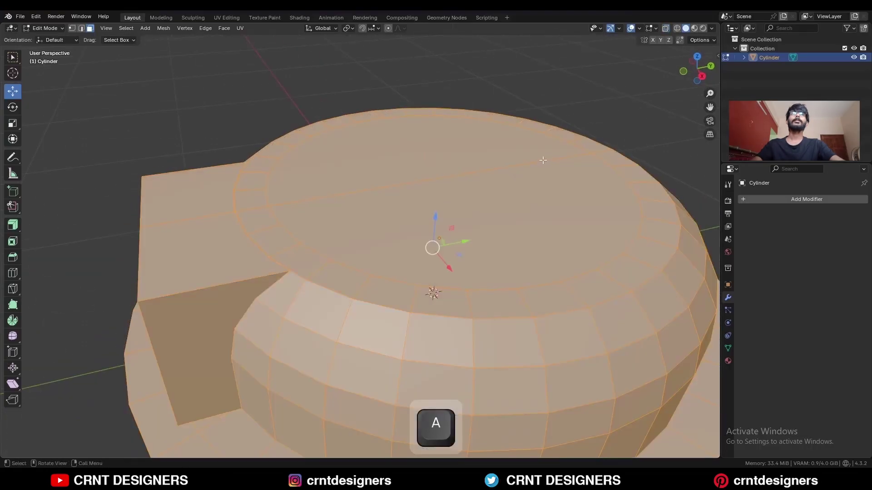
{"action": "key", "text": "m"}
{"action": "left_click", "coordinate": [531, 188]}
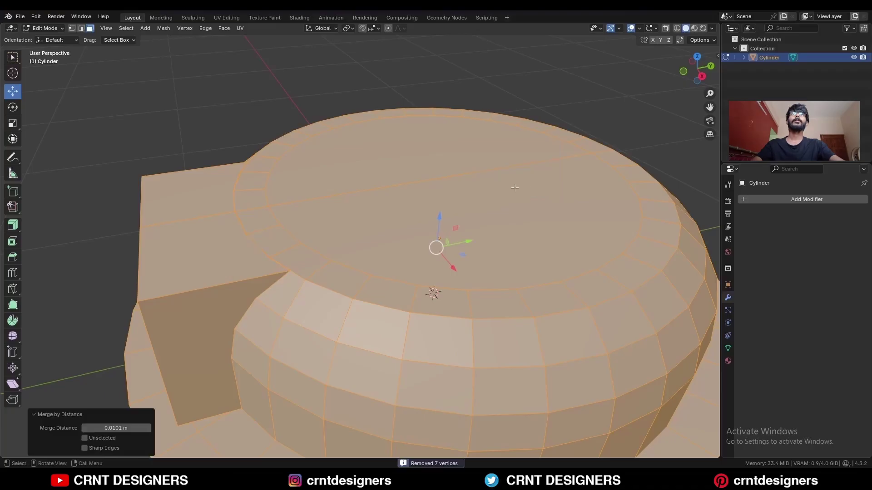
{"action": "scroll", "coordinate": [514, 188], "scroll_direction": "down", "scroll_amount": 4}
{"action": "key", "text": "alt+a"}
- Merge the stray dome-ring vertex beside the block's rear top corner into that corner vertex
{"action": "middle_click_drag", "start_coordinate": [550, 169], "coordinate": [522, 245]}
{"action": "middle_click_drag", "start_coordinate": [493, 268], "coordinate": [481, 235], "text": "ctrl"}
{"action": "key", "text": "1"}
{"action": "middle_click_drag", "start_coordinate": [473, 295], "coordinate": [411, 238], "text": "shift"}
{"action": "middle_click_drag", "start_coordinate": [352, 240], "coordinate": [431, 259], "text": "ctrl"}
{"action": "left_click", "coordinate": [341, 222]}
{"action": "left_click", "coordinate": [365, 185], "text": "shift"}
{"action": "key", "text": "m"}
{"action": "left_click", "coordinate": [387, 192]}
{"action": "left_click", "coordinate": [399, 232]}
- Merge the nearby flange loop vertex into the block's bottom front corner with At Last
{"action": "middle_click_drag", "start_coordinate": [431, 258], "coordinate": [408, 284], "text": "shift"}
{"action": "mouse_move", "coordinate": [408, 285]}
{"action": "middle_mouse_down"}
{"action": "mouse_move", "coordinate": [408, 260]}
{"action": "mouse_move", "coordinate": [404, 288]}
{"action": "middle_mouse_up"}
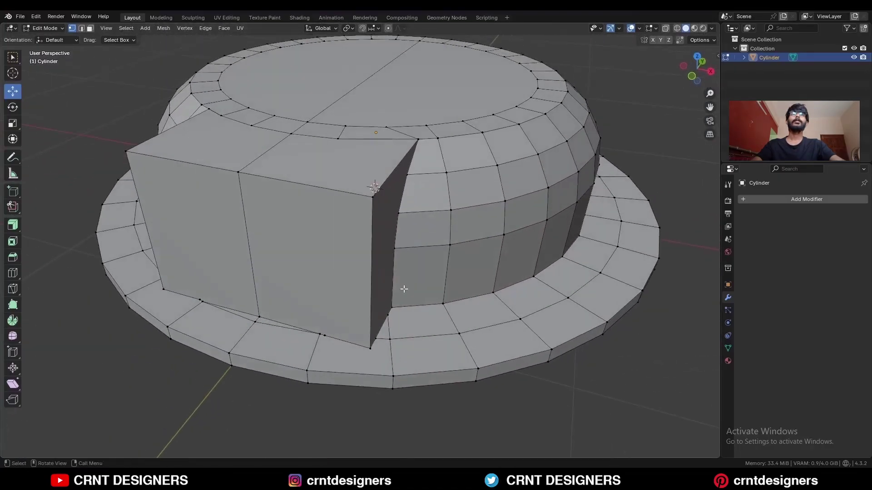
{"action": "left_click", "coordinate": [393, 339]}
{"action": "left_click", "coordinate": [377, 350], "text": "shift"}
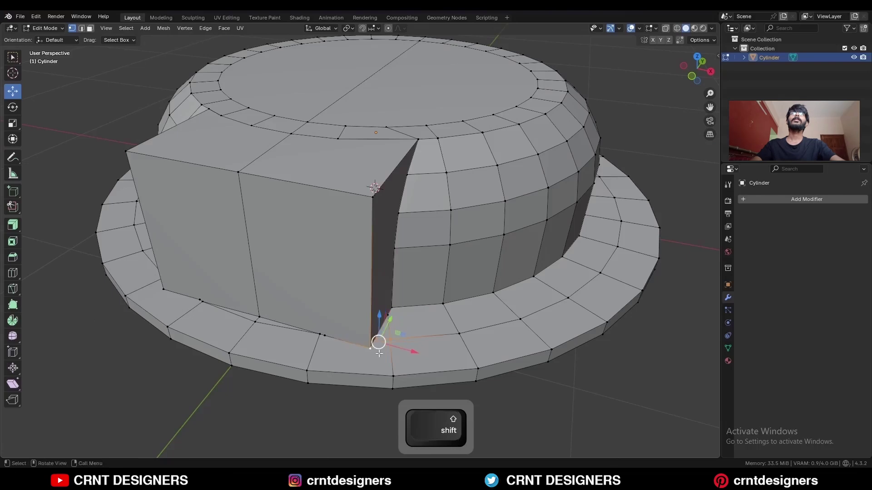
{"action": "key", "text": "m"}
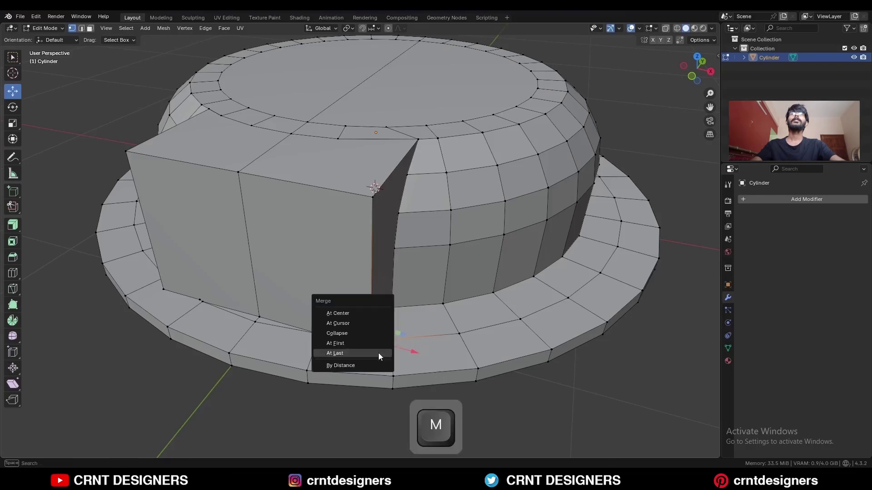
{"action": "left_click", "coordinate": [335, 353]}
- Dissolve the surplus edges along the block's bottom front edge where it meets the flange
{"action": "middle_click_drag", "start_coordinate": [370, 350], "coordinate": [315, 316]}
{"action": "key", "text": "ctrl+z"}
{"action": "key", "text": "ctrl+x"}
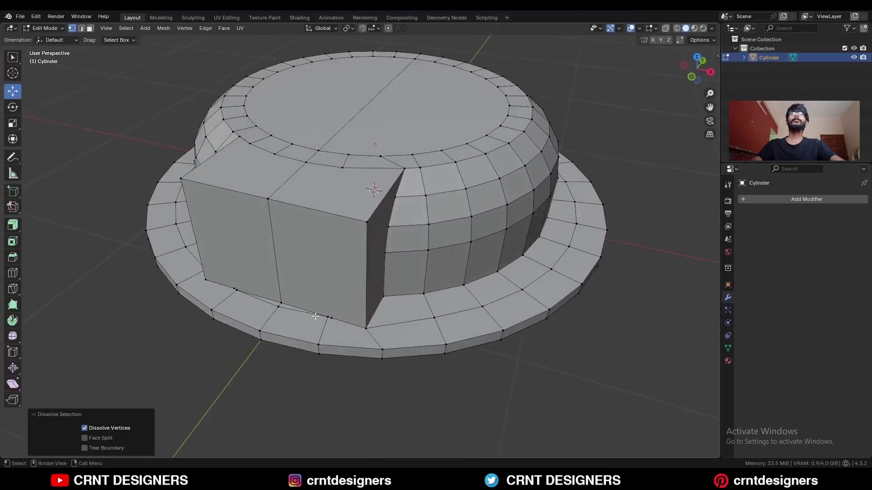
{"action": "key", "text": "ctrl+z"}
{"action": "key", "text": "ctrl+x"}
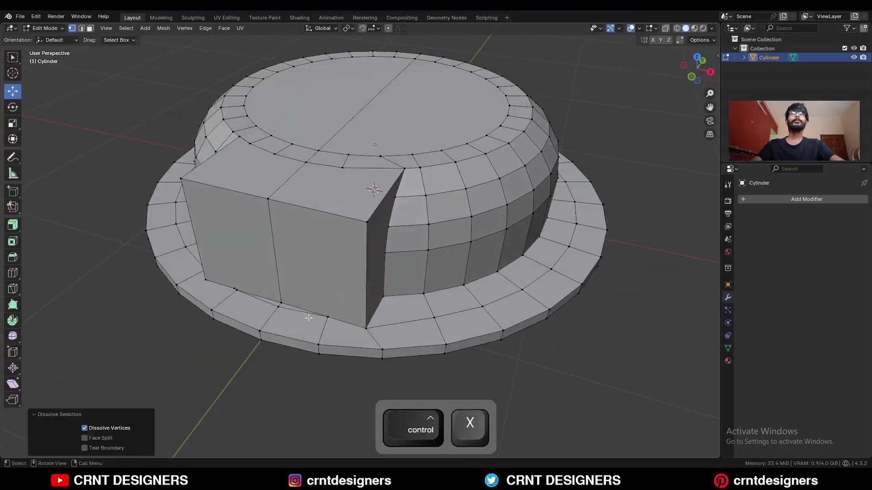
{"action": "key", "text": "2"}
{"action": "left_click", "coordinate": [301, 316]}
{"action": "left_click", "coordinate": [264, 303], "text": "shift"}
{"action": "key", "text": "ctrl+x"}
- Split the block's +X half with an edge connecting the dome ring, the top front edge and the flange vertex below
{"action": "middle_click_drag", "start_coordinate": [343, 226], "coordinate": [364, 236]}
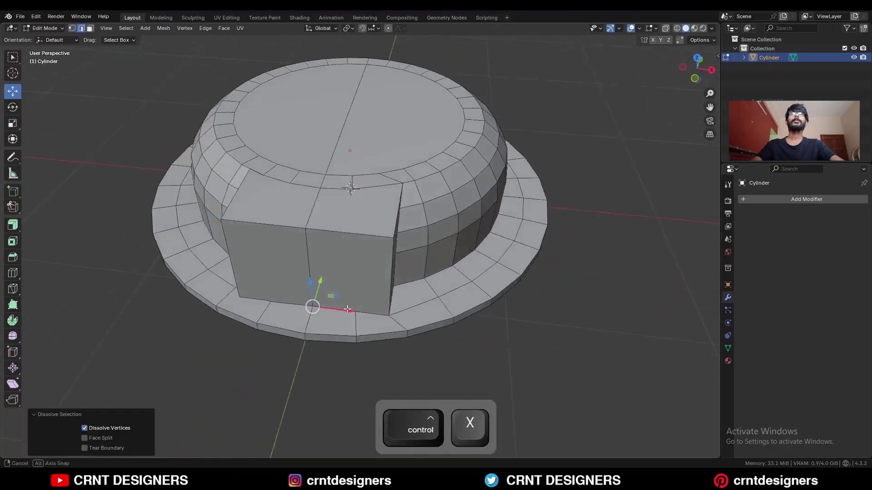
{"action": "key", "text": "ctrl+r"}
{"action": "left_click", "coordinate": [362, 236]}
{"action": "key", "text": "1"}
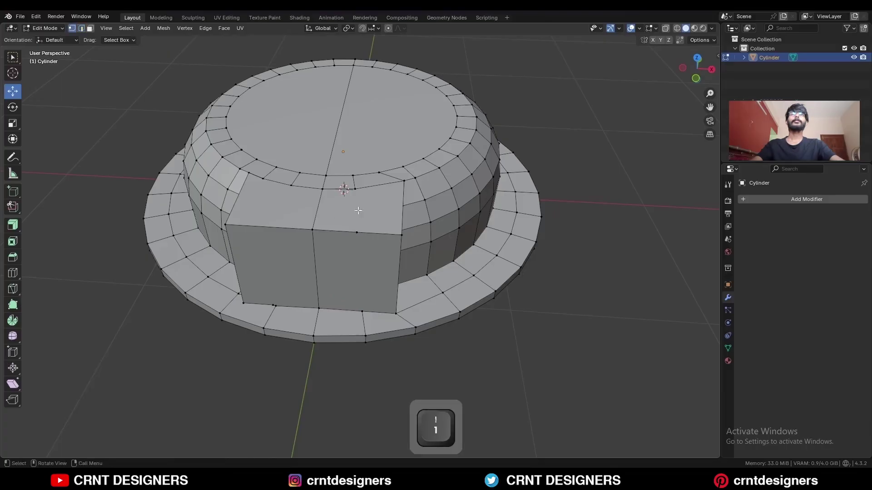
{"action": "left_click", "coordinate": [356, 196]}
{"action": "left_click", "coordinate": [357, 233], "text": "shift"}
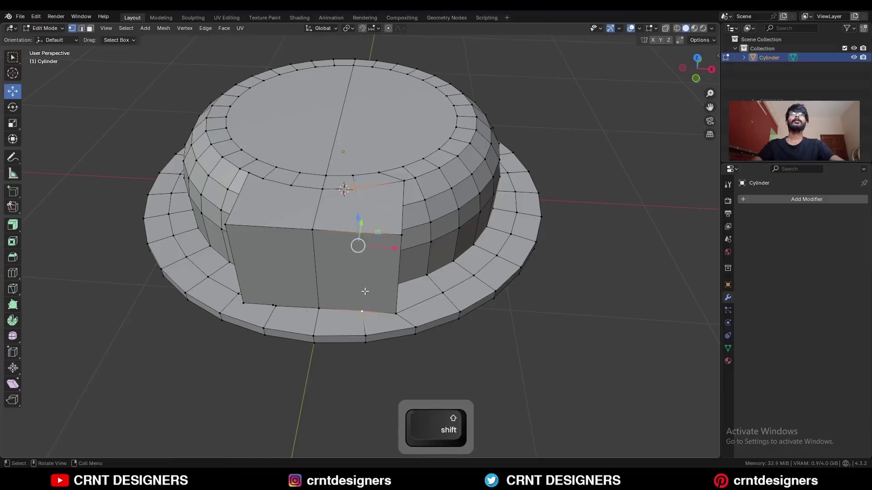
{"action": "key", "text": "j"}
{"action": "middle_click_drag", "start_coordinate": [368, 267], "coordinate": [347, 245]}
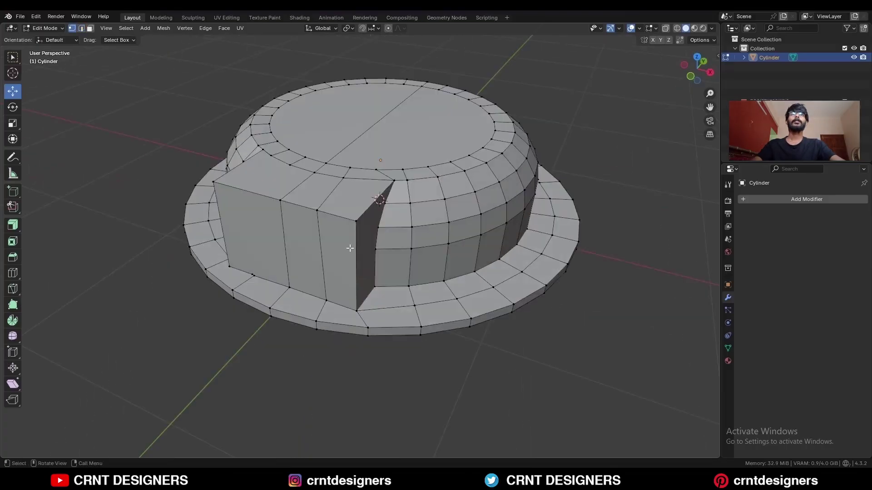
- Symmetrize the whole mesh from +X to -X to copy the new block edges to the other half
{"action": "key", "text": "a"}
{"action": "left_click", "coordinate": [164, 29]}
{"action": "left_click", "coordinate": [204, 160]}
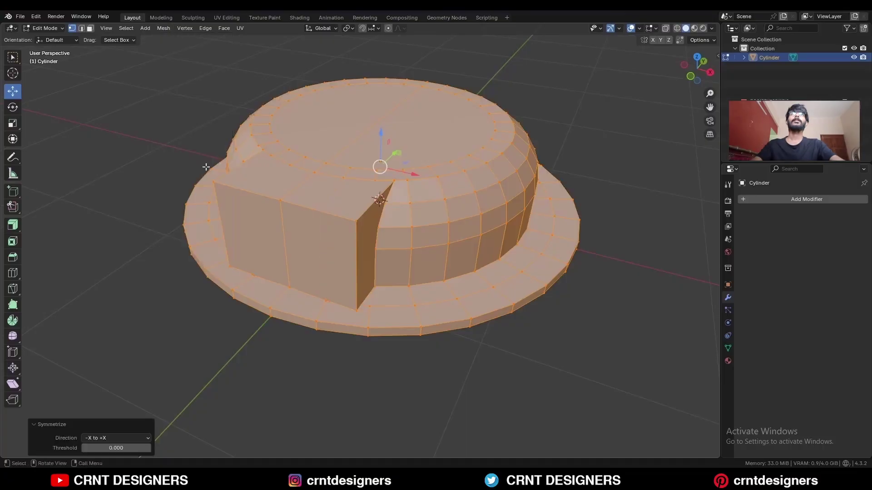
{"action": "left_click", "coordinate": [130, 438]}
{"action": "left_click", "coordinate": [122, 375]}
{"action": "left_click", "coordinate": [165, 290]}
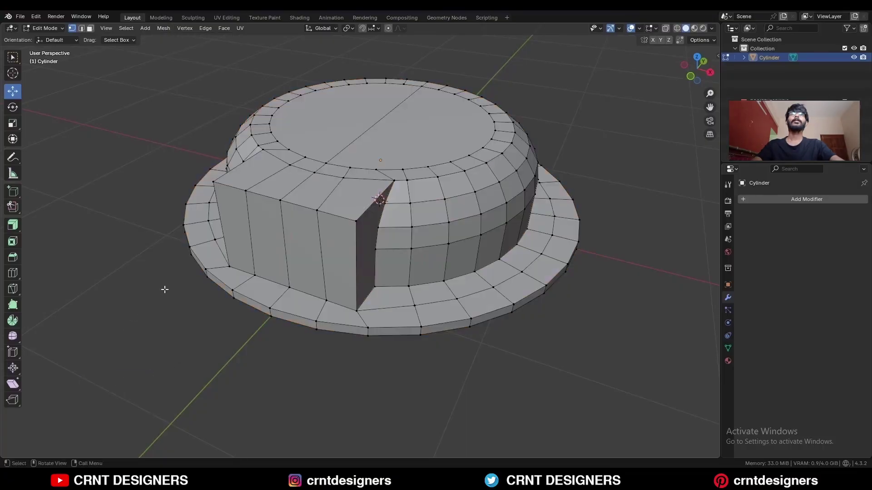
- Bevel the block's top front edge with a width of 0.2 m and 4 segments
{"action": "key", "text": "w"}
{"action": "middle_click_drag", "start_coordinate": [287, 241], "coordinate": [272, 254]}
{"action": "key", "text": "2"}
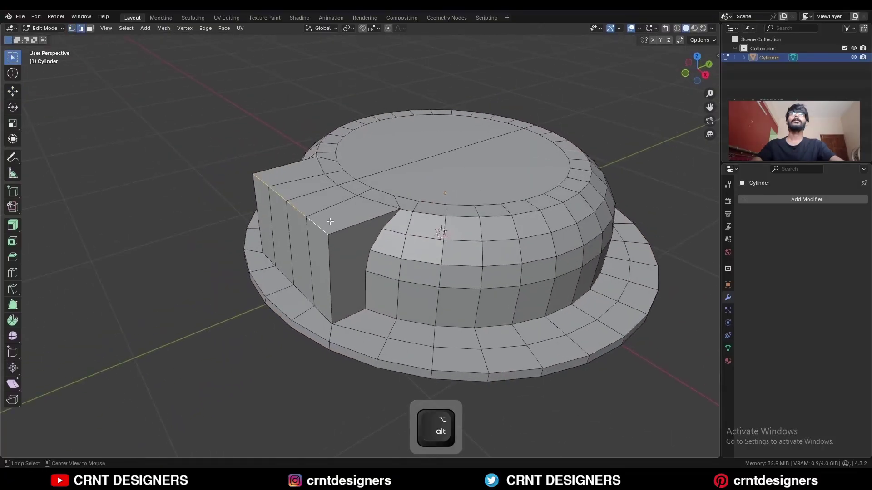
{"action": "left_click", "coordinate": [324, 226], "text": "alt"}
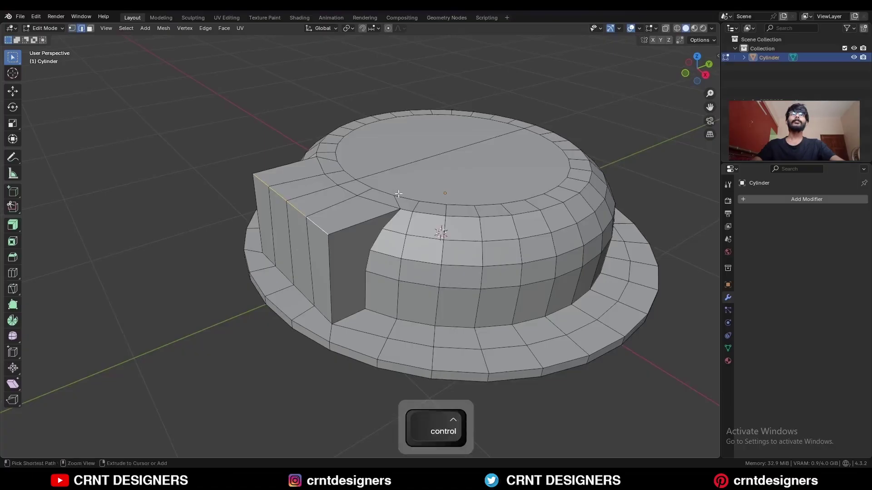
{"action": "key", "text": "ctrl+b"}
{"action": "left_click", "coordinate": [428, 183]}
{"action": "key", "text": "3"}
- Connect three bevel vertices on the block's +X side face to the matching vertices on the dome's profile
{"action": "middle_click_drag", "start_coordinate": [340, 254], "coordinate": [319, 241]}
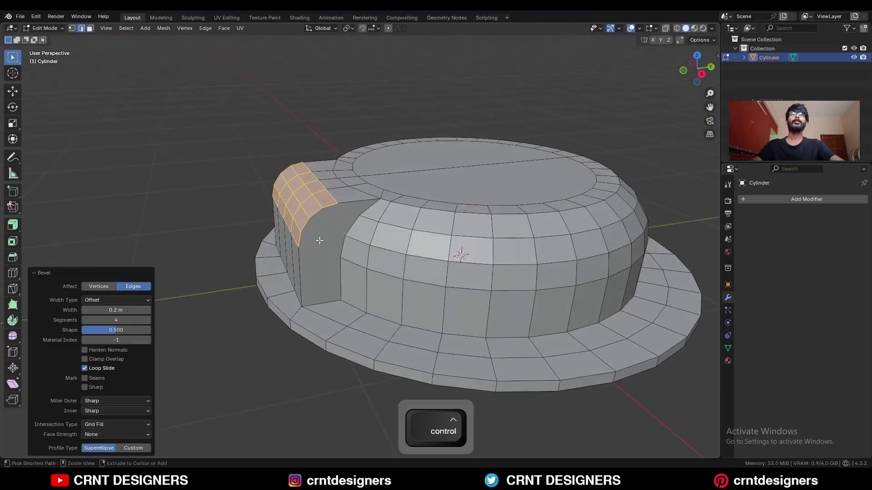
{"action": "middle_click_drag", "start_coordinate": [319, 241], "coordinate": [336, 204], "text": "ctrl"}
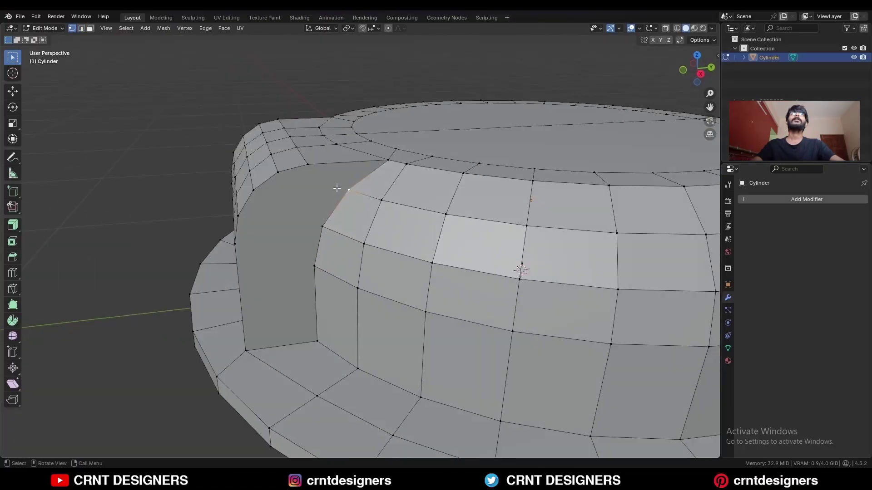
{"action": "left_click", "coordinate": [291, 178], "text": "shift"}
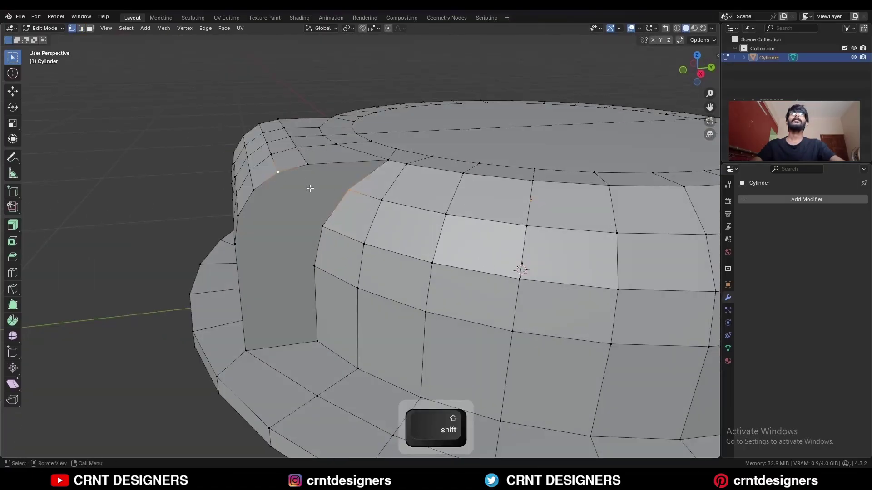
{"action": "key", "text": "j"}
{"action": "left_click", "coordinate": [319, 220]}
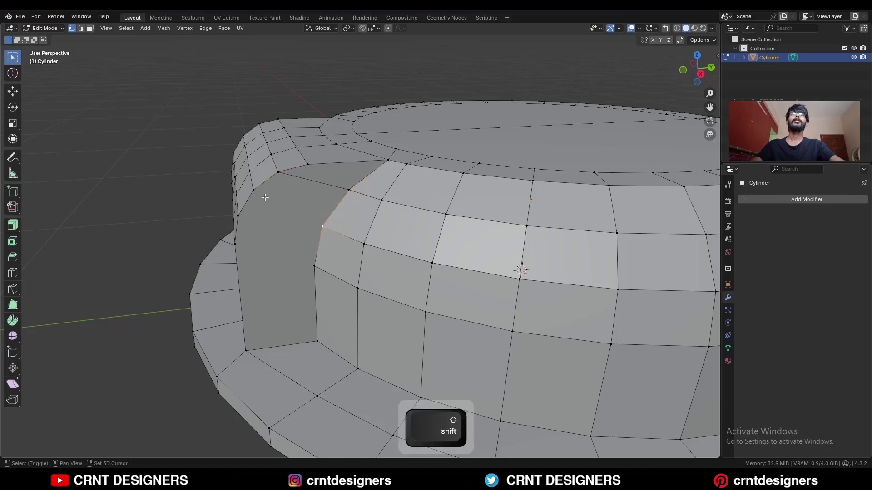
{"action": "key", "text": "j"}
{"action": "left_click", "coordinate": [311, 263]}
{"action": "left_click", "coordinate": [241, 217], "text": "shift"}
{"action": "key", "text": "j"}
- Add two evenly spaced horizontal loop cuts around the dome's lowest band of faces
{"action": "middle_click_drag", "start_coordinate": [301, 267], "coordinate": [345, 248]}
{"action": "key", "text": "ctrl+r"}
{"action": "left_click", "coordinate": [407, 251]}
{"action": "right_click", "coordinate": [404, 250]}
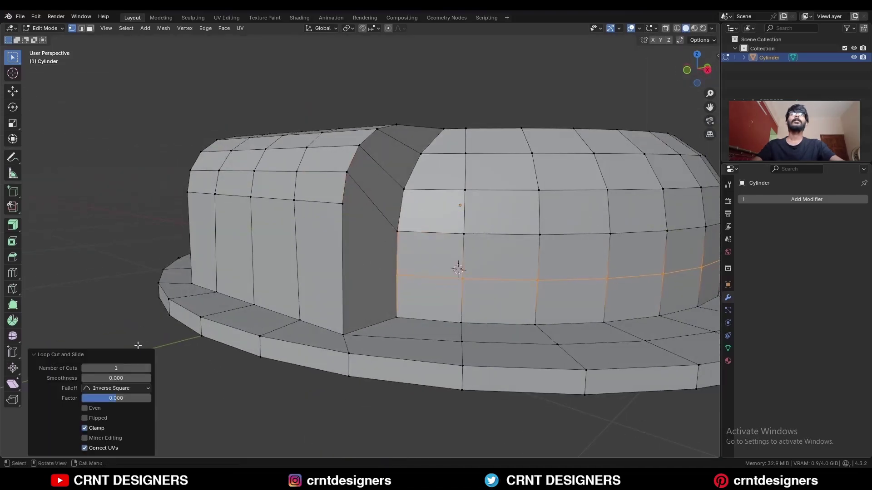
{"action": "left_click", "coordinate": [148, 369]}
- Connect the lowest bevel vertex on the block's side to the upper new loop's vertex on the dome
{"action": "middle_click_drag", "start_coordinate": [421, 254], "coordinate": [324, 265]}
{"action": "left_click", "coordinate": [362, 267]}
{"action": "left_click", "coordinate": [296, 218], "text": "shift"}
{"action": "key", "text": "j"}
- Add a centred horizontal loop cut across the block's front and connect its side vertex to the dome's lower new loop
{"action": "key", "text": "ctrl+r"}
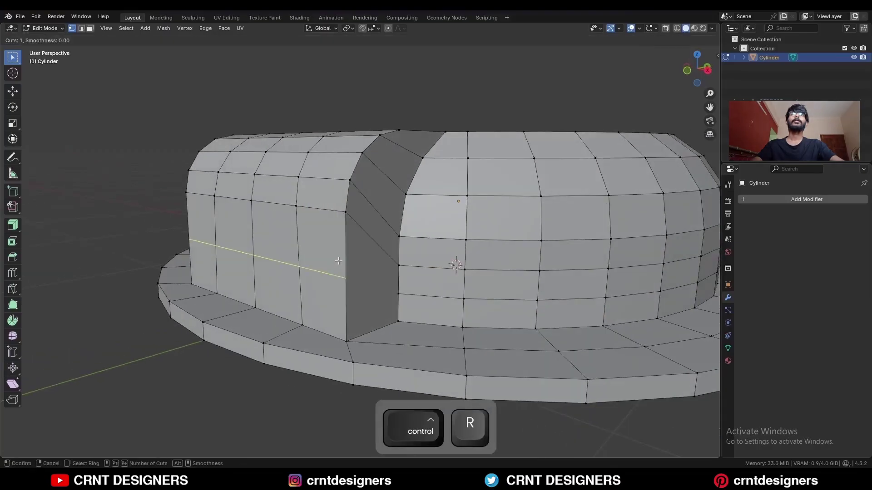
{"action": "left_click", "coordinate": [323, 264]}
{"action": "right_click", "coordinate": [323, 264]}
{"action": "left_click", "coordinate": [346, 278]}
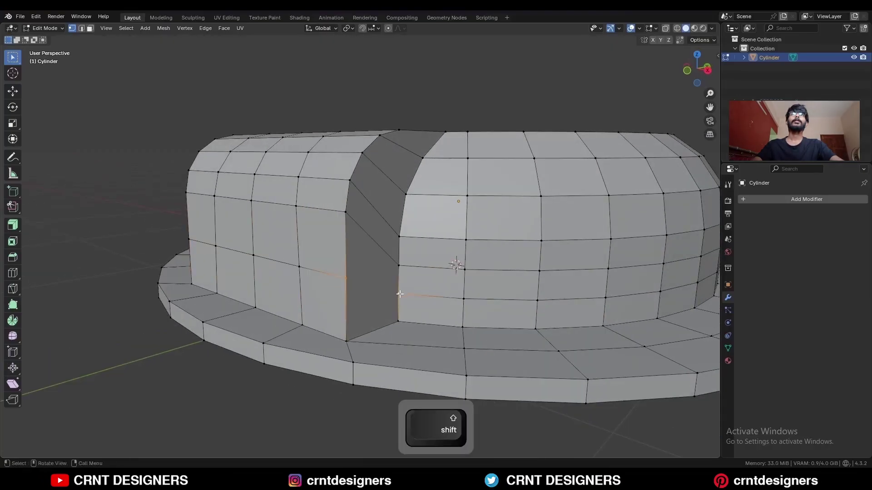
{"action": "key", "text": "j"}
- Check how the face loops run across the block's side and onto the flange and dome
{"action": "middle_click_drag", "start_coordinate": [397, 282], "coordinate": [247, 278], "text": "ctrl"}
{"action": "middle_click_drag", "start_coordinate": [130, 210], "coordinate": [114, 241]}
{"action": "key", "text": "3"}
{"action": "left_click", "coordinate": [377, 222], "text": "alt"}
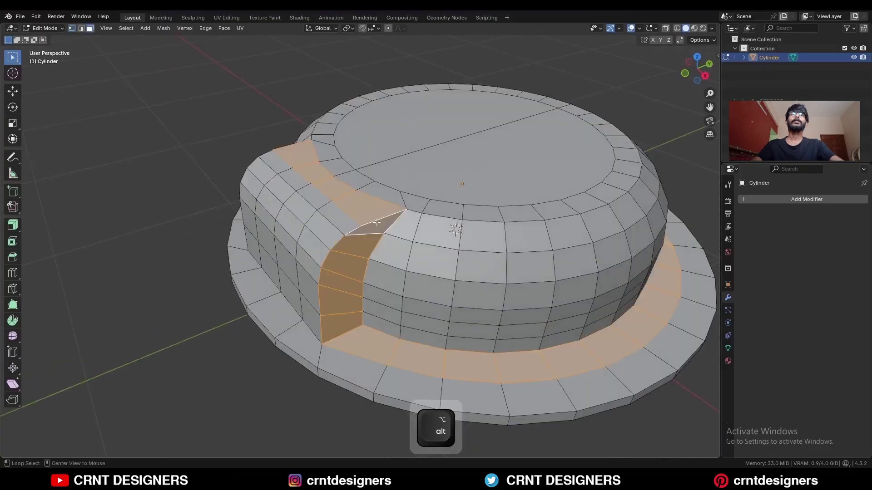
{"action": "left_click", "coordinate": [350, 232], "text": "alt"}
{"action": "key", "text": "Tab"}
{"action": "middle_click_drag", "start_coordinate": [350, 233], "coordinate": [487, 210]}
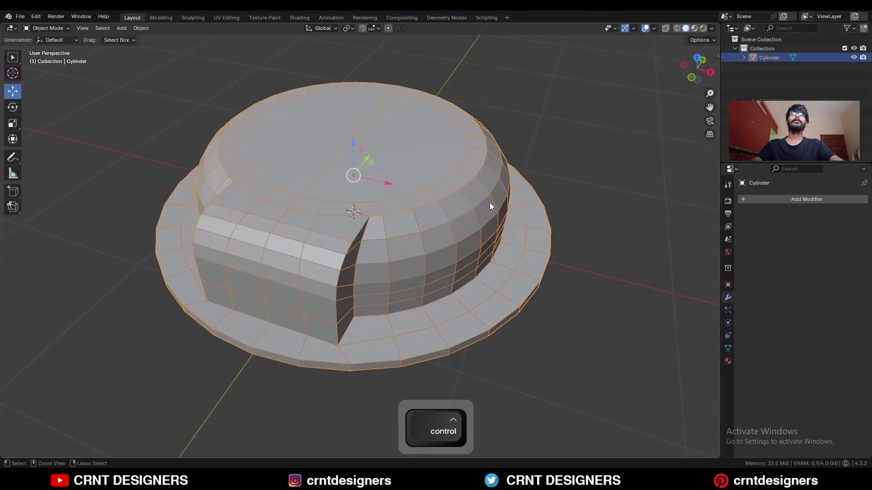
- Give the part a level-2 Subdivision modifier with smooth shading, and turn off the modifier's Edit Mode display
{"action": "key", "text": "ctrl+2"}
{"action": "mouse_move", "coordinate": [442, 189]}
{"action": "middle_mouse_down"}
{"action": "mouse_move", "coordinate": [473, 219]}
{"action": "mouse_move", "coordinate": [445, 197]}
{"action": "middle_mouse_up"}
{"action": "right_click", "coordinate": [457, 162]}
{"action": "left_click", "coordinate": [452, 164]}
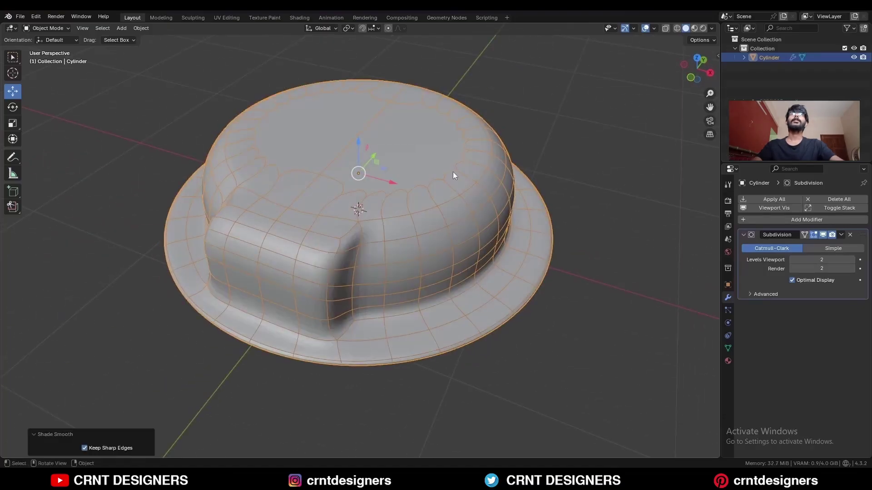
{"action": "left_click", "coordinate": [813, 235]}
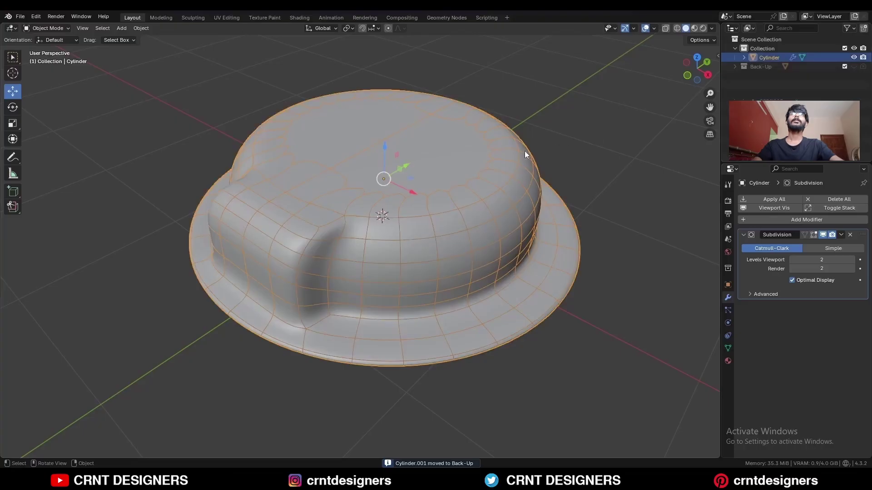
- Bevel the edge loops around the block's side, dome rim and flange by about 0.037 m with 4 segments
{"action": "key", "text": "Tab"}
{"action": "middle_click_drag", "start_coordinate": [443, 177], "coordinate": [448, 167], "text": "shift"}
{"action": "key", "text": "2"}
{"action": "left_click", "coordinate": [303, 281], "text": "alt"}
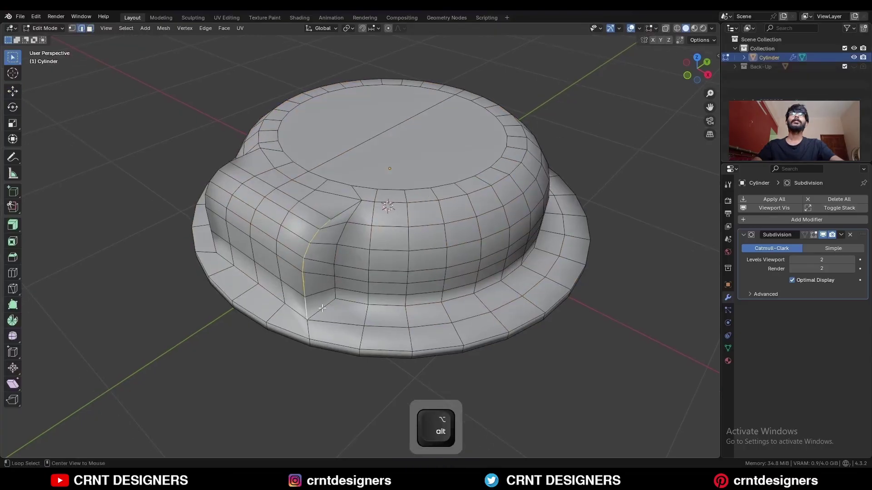
{"action": "left_click", "coordinate": [325, 306], "text": "alt+shift"}
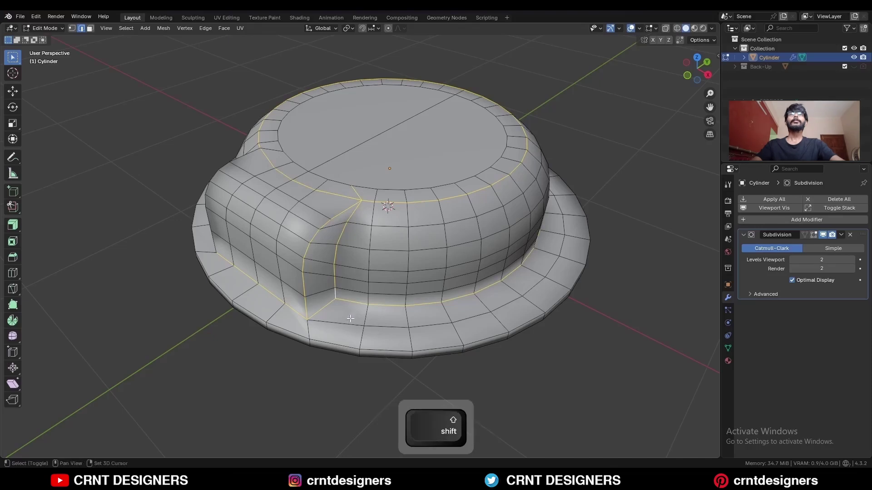
{"action": "left_click", "coordinate": [354, 301], "text": "alt+shift"}
{"action": "middle_click_drag", "start_coordinate": [354, 299], "coordinate": [380, 258], "text": "ctrl"}
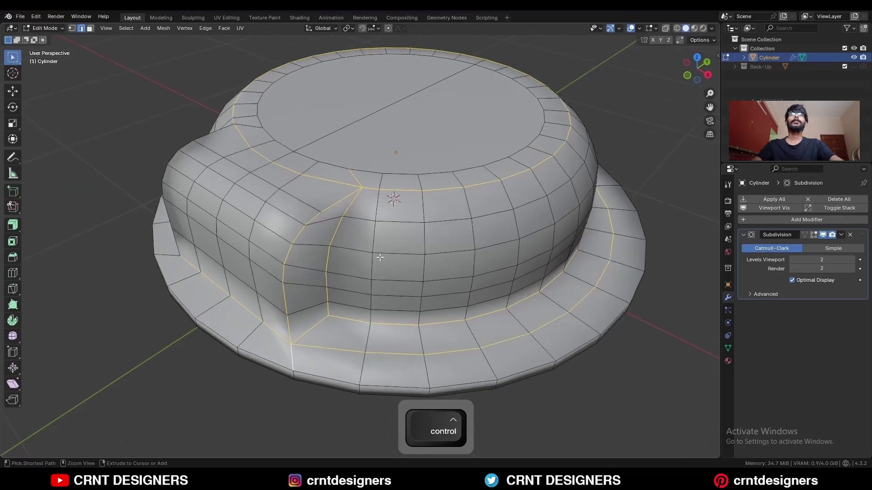
{"action": "key", "text": "ctrl+b"}
{"action": "scroll", "coordinate": [408, 245], "scroll_direction": "up", "scroll_amount": 3}
{"action": "left_click", "coordinate": [337, 270]}
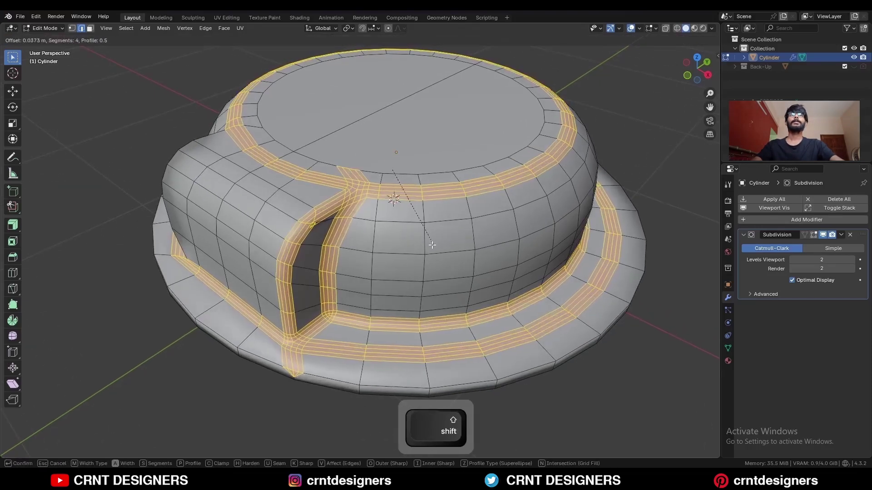
- Set the bevel's shape to 1.000, its segments to 2 and its width to 0.01 m
{"action": "left_click_drag", "start_coordinate": [113, 333], "coordinate": [170, 335]}
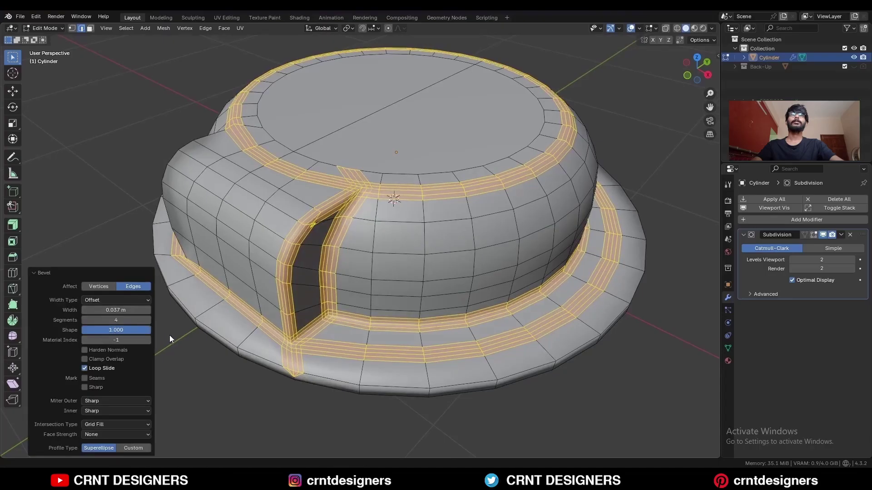
{"action": "type", "text": "2"}
{"action": "key", "text": "Return"}
{"action": "left_click", "coordinate": [83, 310]}
{"action": "type", "text": "0.01"}
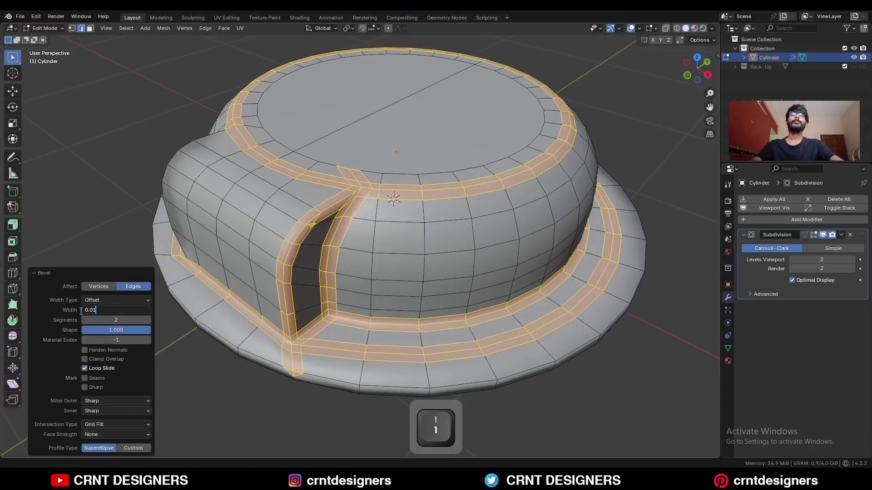
{"action": "key", "text": "Return"}
{"action": "key", "text": "Tab"}
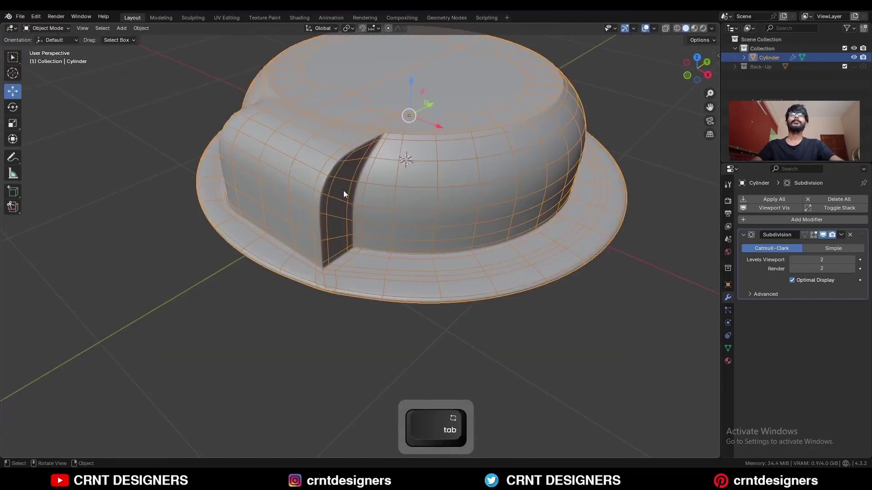
- Connect bevel vertices at the block's bottom corner on the flange and dissolve the adjoining short edges
{"action": "key", "text": "Tab"}
{"action": "middle_click_drag", "start_coordinate": [353, 236], "coordinate": [328, 223], "text": "ctrl"}
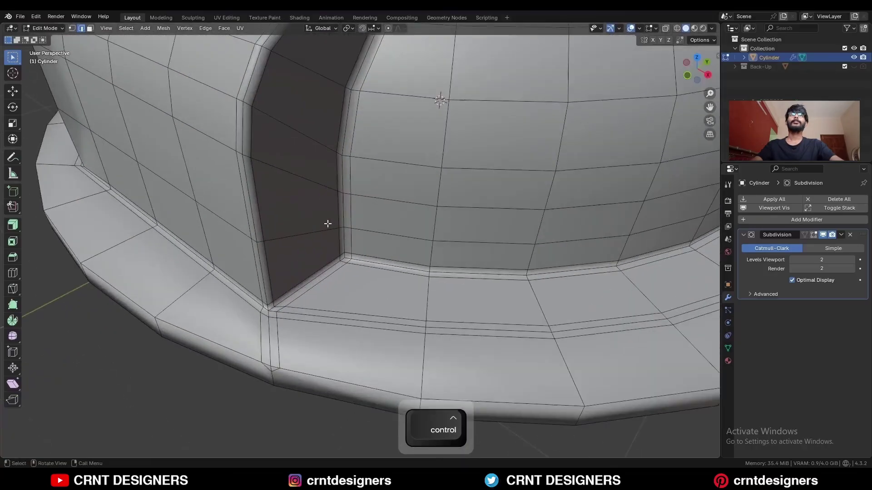
{"action": "middle_click_drag", "start_coordinate": [281, 310], "coordinate": [343, 270], "text": "shift"}
{"action": "middle_click_drag", "start_coordinate": [343, 270], "coordinate": [351, 251], "text": "ctrl"}
{"action": "left_click", "coordinate": [315, 285]}
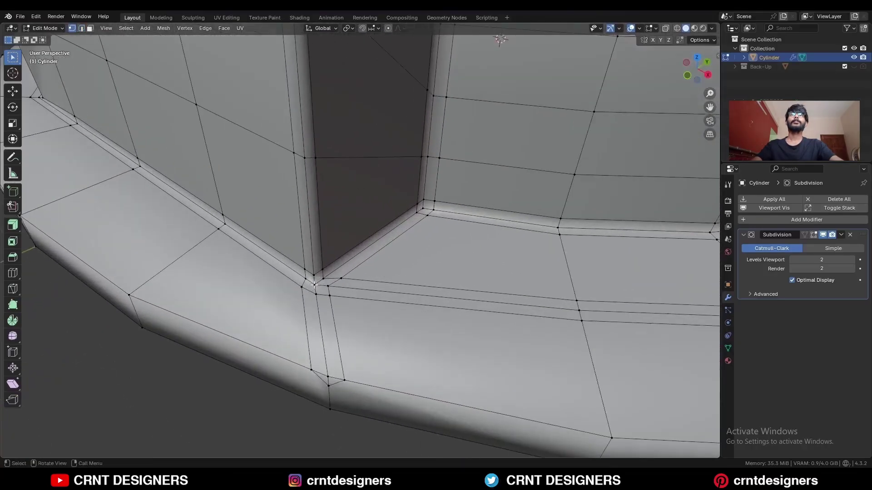
{"action": "key", "text": "j"}
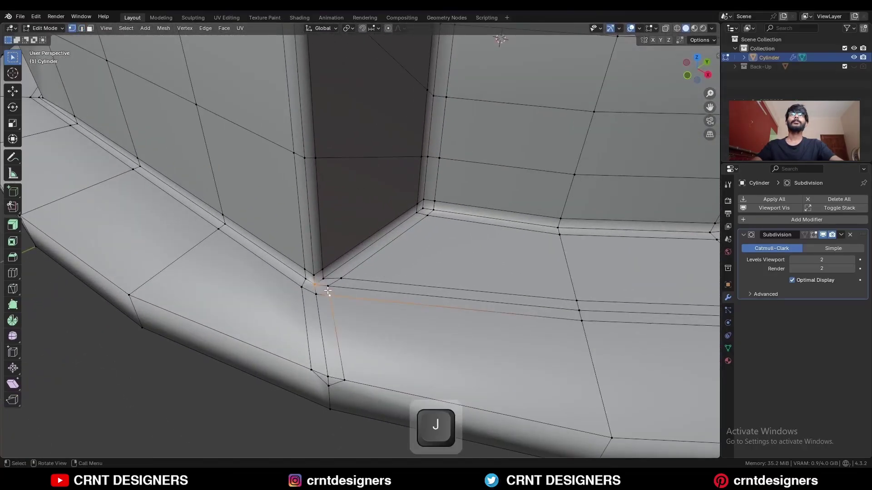
{"action": "left_click", "coordinate": [322, 285]}
{"action": "left_click", "coordinate": [316, 289], "text": "shift"}
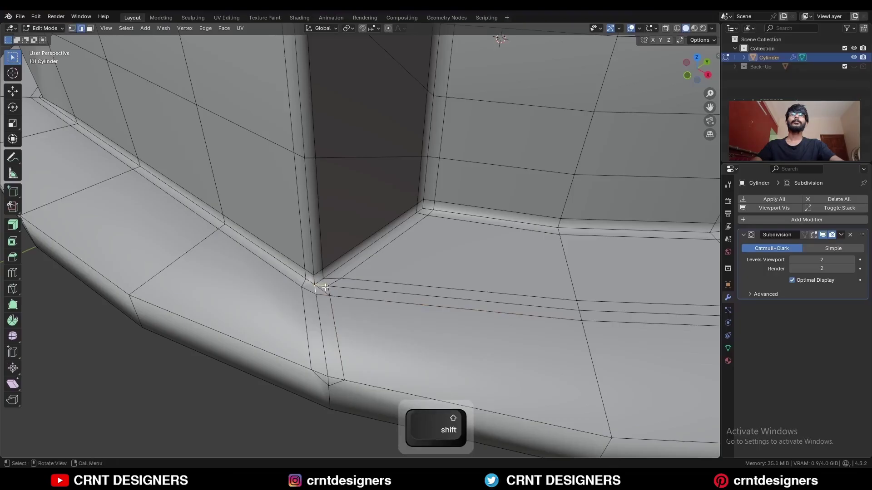
{"action": "key", "text": "ctrl+x"}
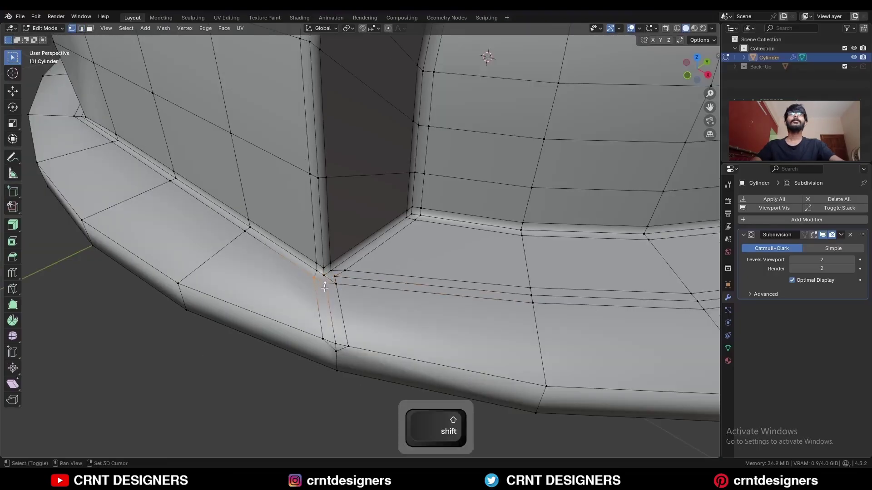
- Merge the selected corner vertices on the flange at their centre and dissolve the extra bevel edges running to the rim
{"action": "key", "text": "m"}
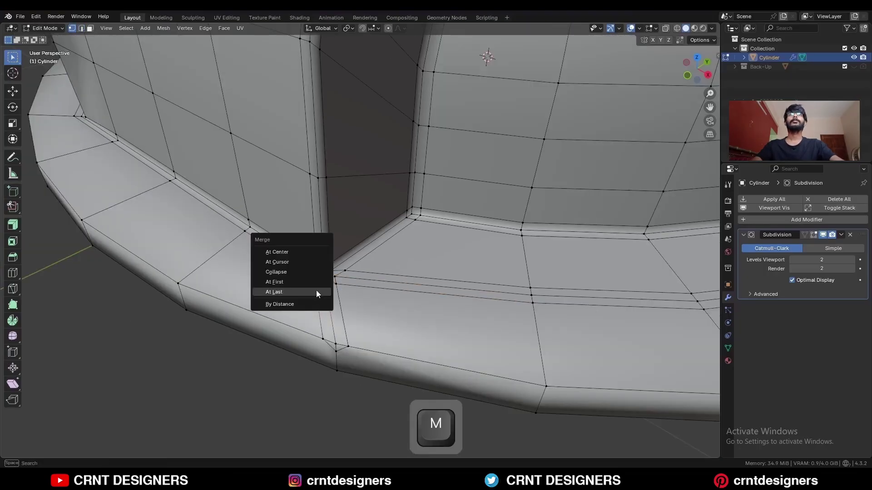
{"action": "left_click", "coordinate": [303, 251]}
{"action": "key", "text": "2"}
{"action": "key", "text": "ctrl+x"}
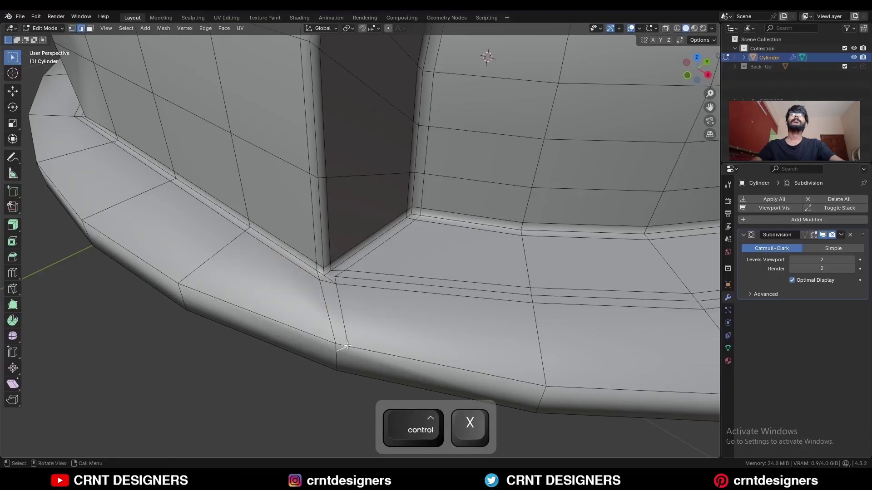
{"action": "scroll", "coordinate": [339, 287], "scroll_direction": "up", "scroll_amount": 3}
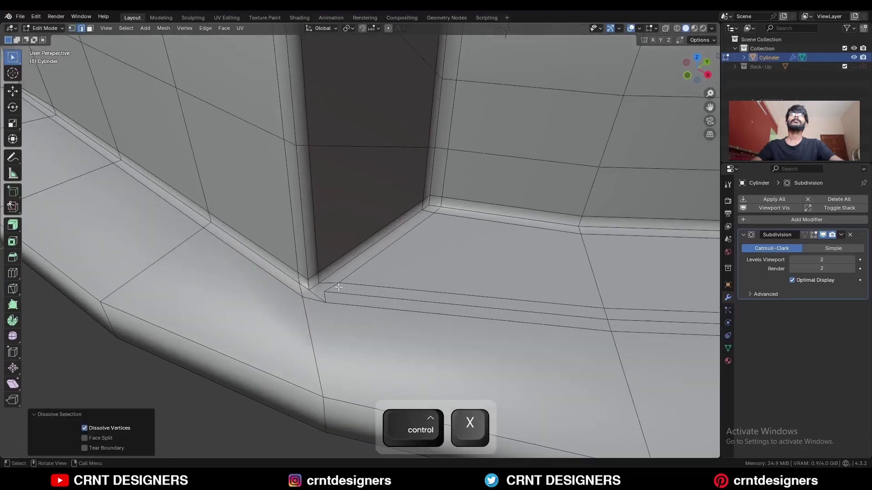
- Dissolve the middle bevel edge on the flange segment beside the block's corner and check the resulting face loop
{"action": "key", "text": "3"}
{"action": "left_click", "coordinate": [339, 287]}
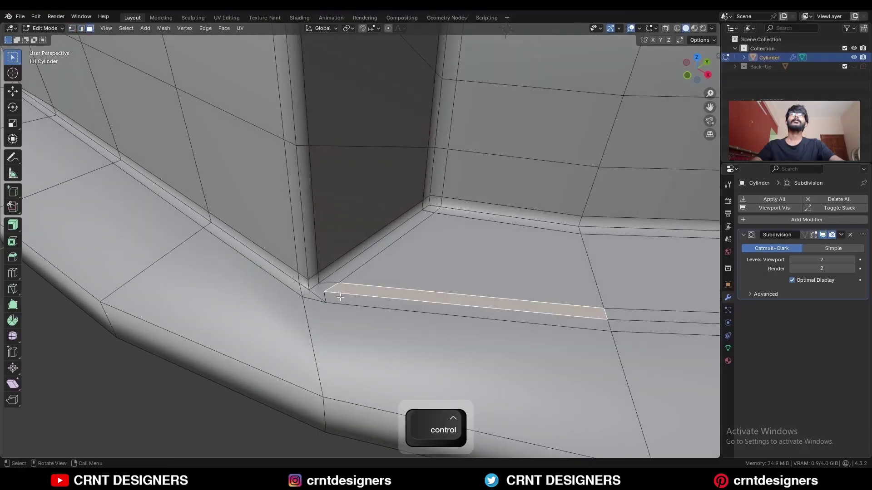
{"action": "key", "text": "2"}
{"action": "left_click", "coordinate": [340, 296]}
{"action": "key", "text": "ctrl+x"}
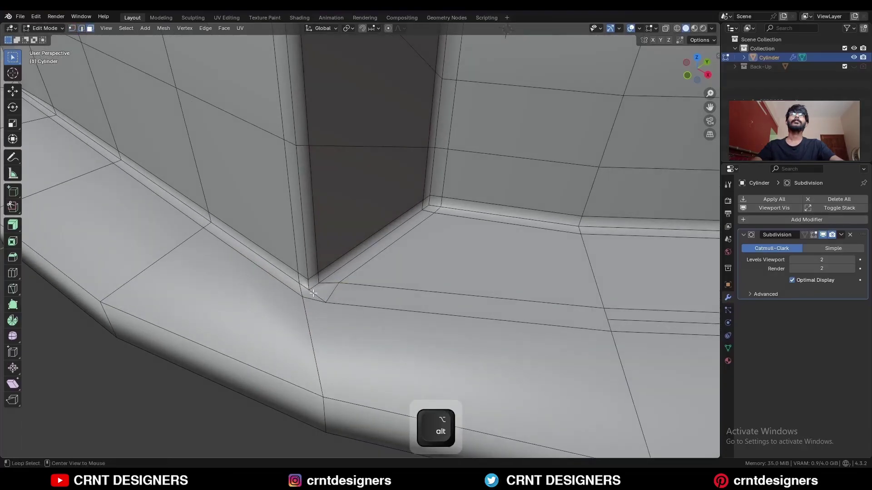
{"action": "left_click", "coordinate": [314, 296], "text": "alt"}
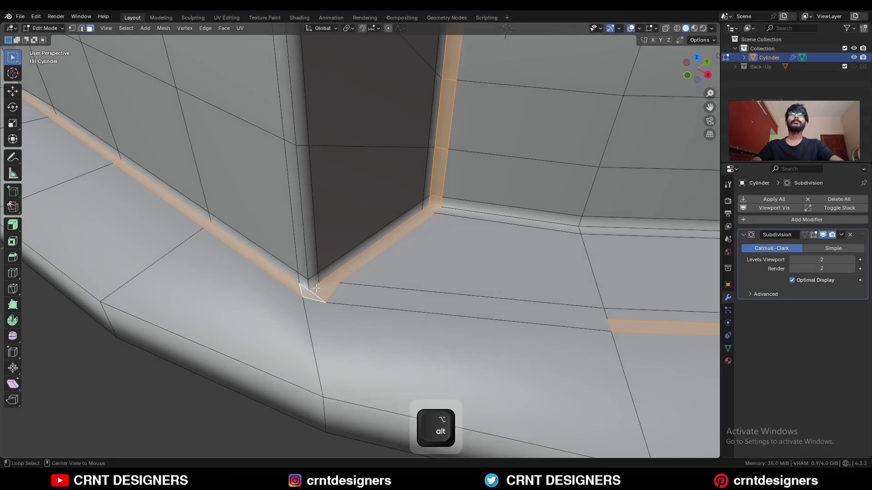
- Connect the flange's outer corner vertex to the rim vertex below it and dissolve the old edge beside it
{"action": "middle_click_drag", "start_coordinate": [317, 288], "coordinate": [332, 287], "text": "shift"}
{"action": "key", "text": "1"}
{"action": "left_click", "coordinate": [341, 301]}
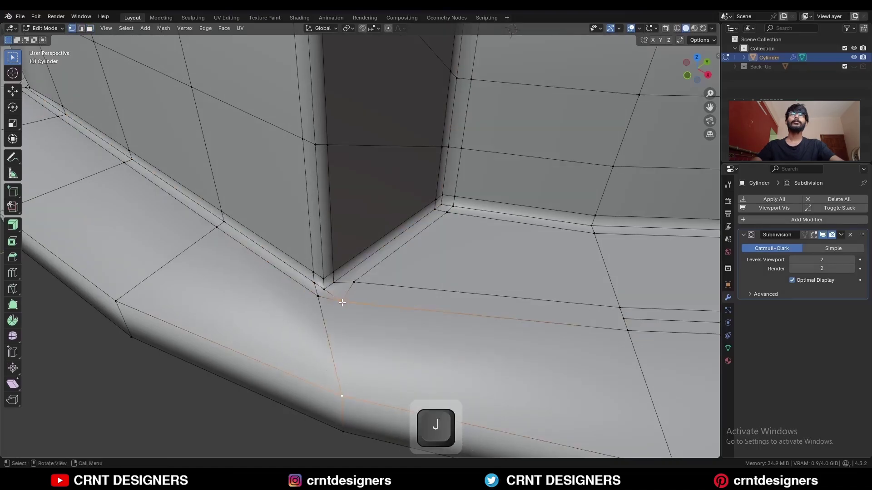
{"action": "scroll", "coordinate": [352, 254], "scroll_direction": "down", "scroll_amount": 5}
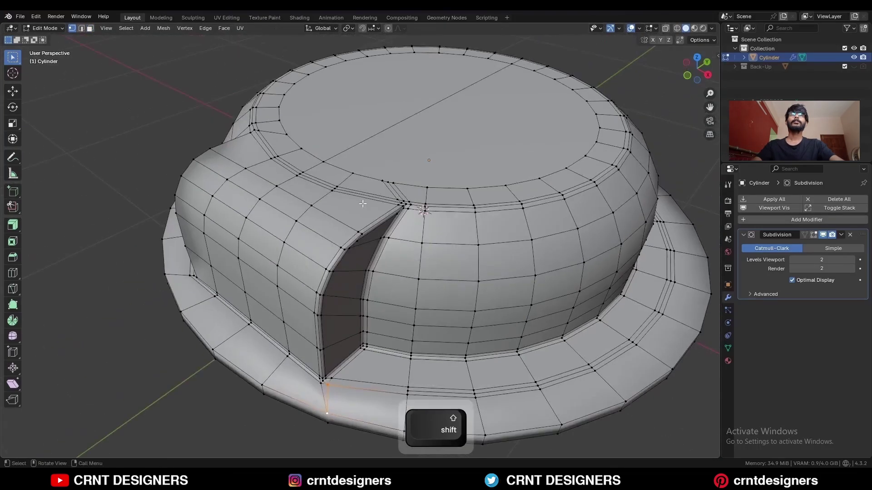
{"action": "scroll", "coordinate": [344, 308], "scroll_direction": "up", "scroll_amount": 8}
{"action": "key", "text": "ctrl+x"}
- Merge the bevel vertices at the block and dome's top joint at their centre and dissolve the two extra edges above it
{"action": "left_click", "coordinate": [331, 307], "text": "alt"}
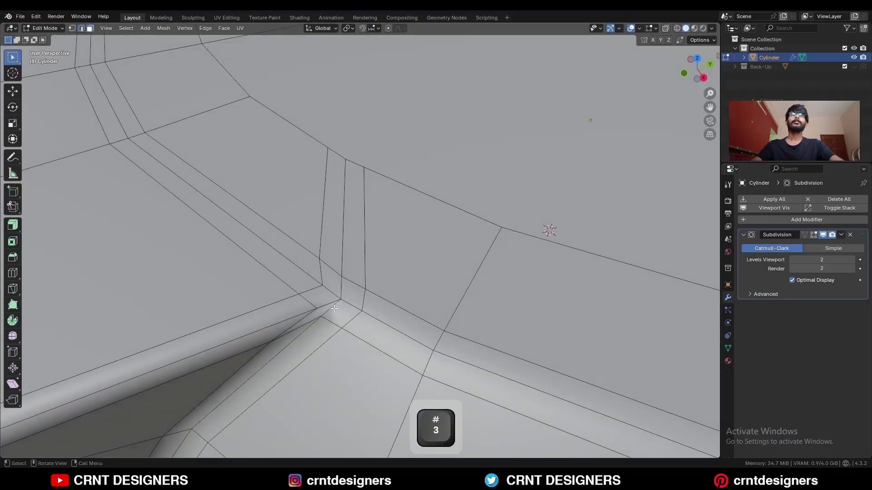
{"action": "left_click", "coordinate": [334, 309], "text": "alt"}
{"action": "left_click", "coordinate": [331, 293], "text": "alt"}
{"action": "scroll", "coordinate": [343, 252], "scroll_direction": "down", "scroll_amount": 2}
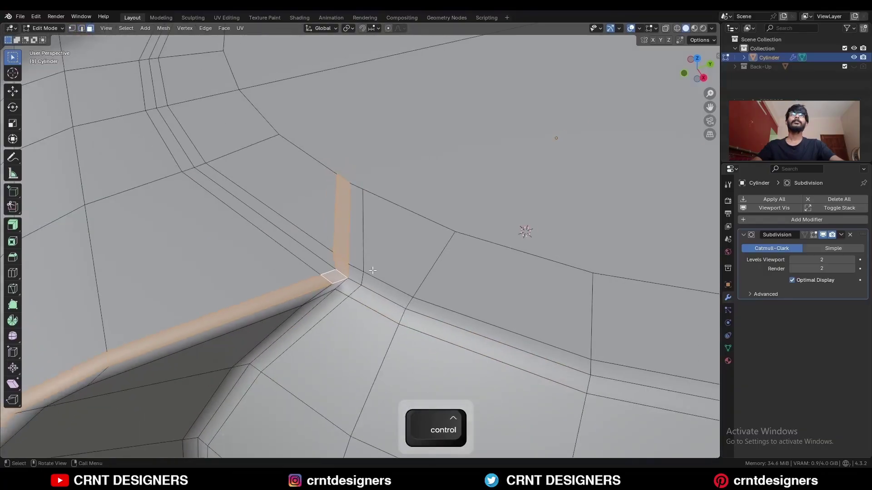
{"action": "key", "text": "m"}
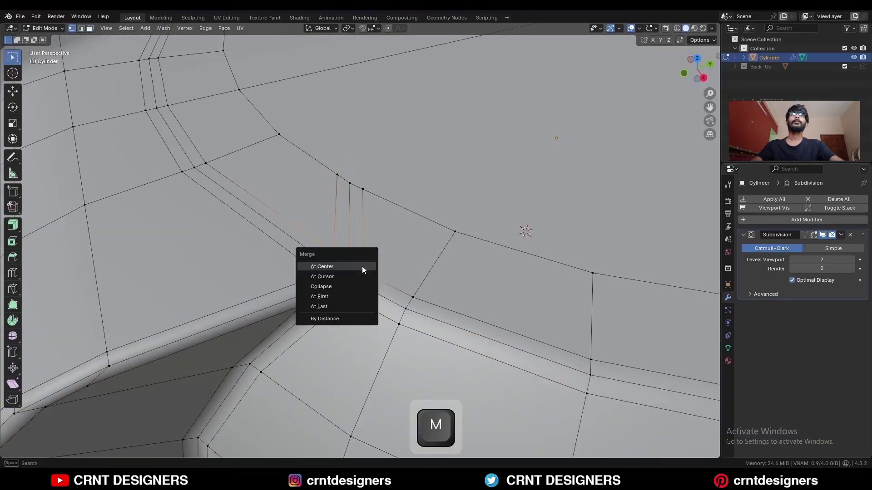
{"action": "left_click", "coordinate": [362, 266]}
{"action": "key", "text": "2"}
{"action": "left_click", "coordinate": [338, 215], "text": "shift"}
{"action": "key", "text": "ctrl+x"}
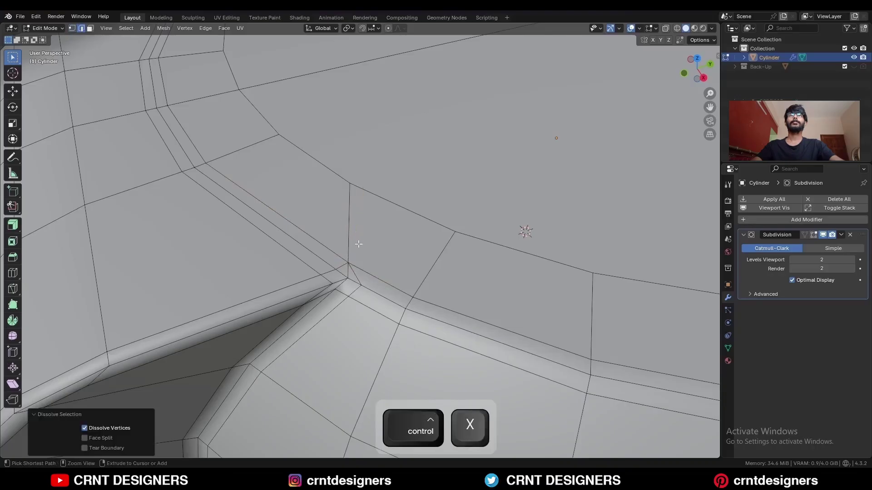
- Dissolve the leftover bevel edge at the block and dome's top joint and check the face loop through it
{"action": "key", "text": "1"}
{"action": "left_click", "coordinate": [352, 283]}
{"action": "key", "text": "ctrl+x"}
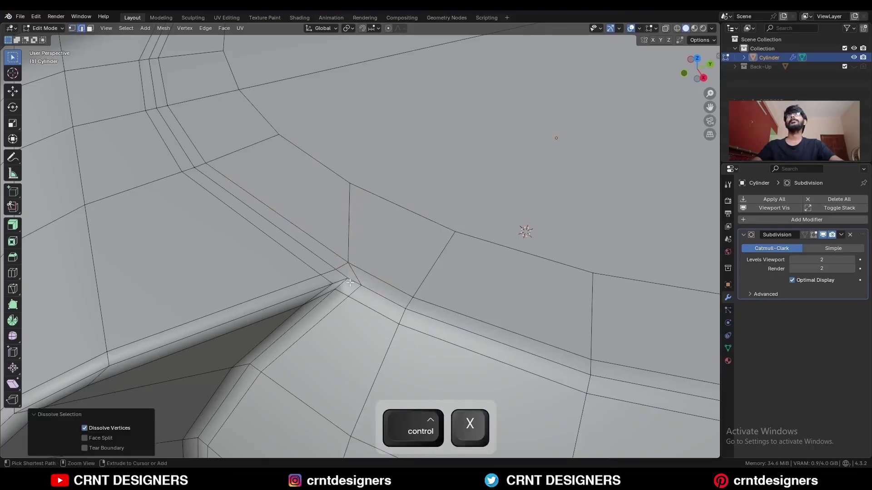
{"action": "key", "text": "3"}
{"action": "left_click", "coordinate": [341, 278], "text": "alt"}
{"action": "scroll", "coordinate": [341, 277], "scroll_direction": "down", "scroll_amount": 8}
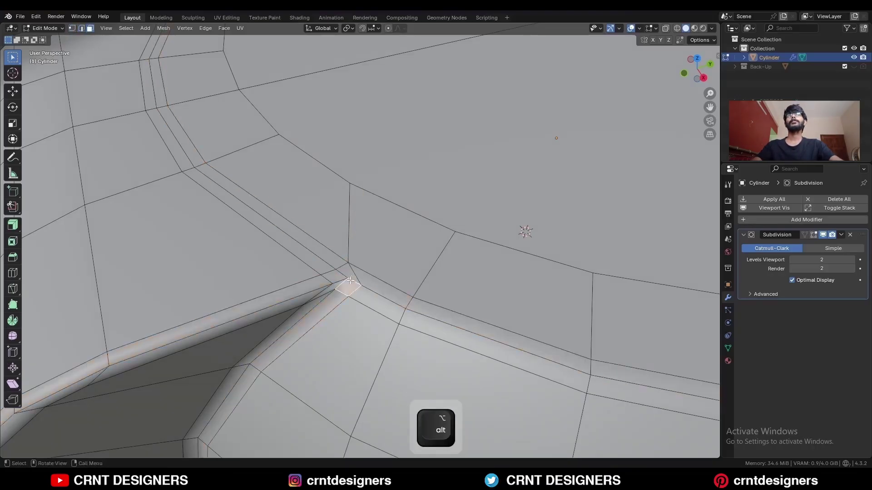
- Symmetrize the whole mesh to copy the cleaned-up corner topology to the block's opposite side
{"action": "key", "text": "a"}
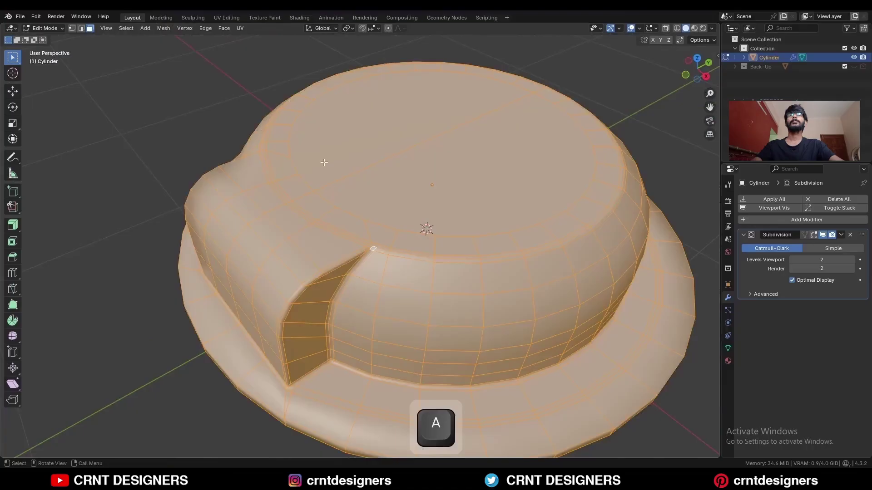
{"action": "left_click", "coordinate": [163, 30]}
{"action": "left_click", "coordinate": [189, 160]}
{"action": "left_click", "coordinate": [119, 155]}
- Dissolve the leftover edge along the block's front base where it meets the flange
{"action": "middle_click_drag", "start_coordinate": [313, 304], "coordinate": [301, 251], "text": "shift"}
{"action": "middle_click_drag", "start_coordinate": [301, 250], "coordinate": [365, 233], "text": "ctrl"}
{"action": "middle_click_drag", "start_coordinate": [397, 304], "coordinate": [459, 295], "text": "shift"}
{"action": "key", "text": "2"}
{"action": "left_click", "coordinate": [294, 319]}
{"action": "key", "text": "ctrl+x"}
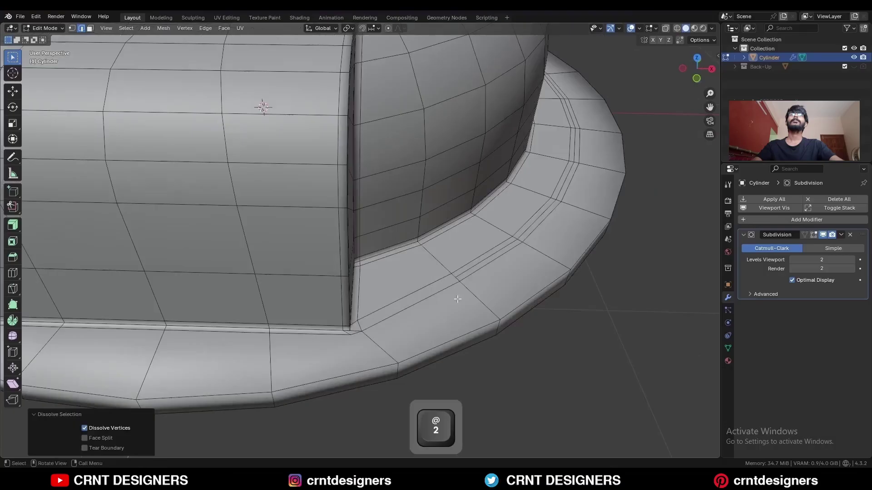
- Bevel the flange's upper and lower outer rim loops by about 0.016 m with 2 segments and shape 1.000
{"action": "left_click", "coordinate": [459, 335], "text": "alt"}
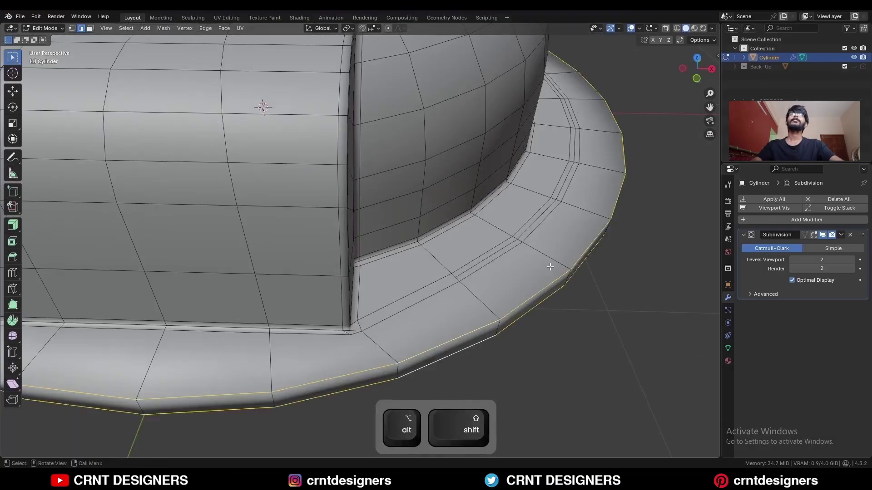
{"action": "key", "text": "ctrl+b"}
{"action": "left_click", "coordinate": [573, 270]}
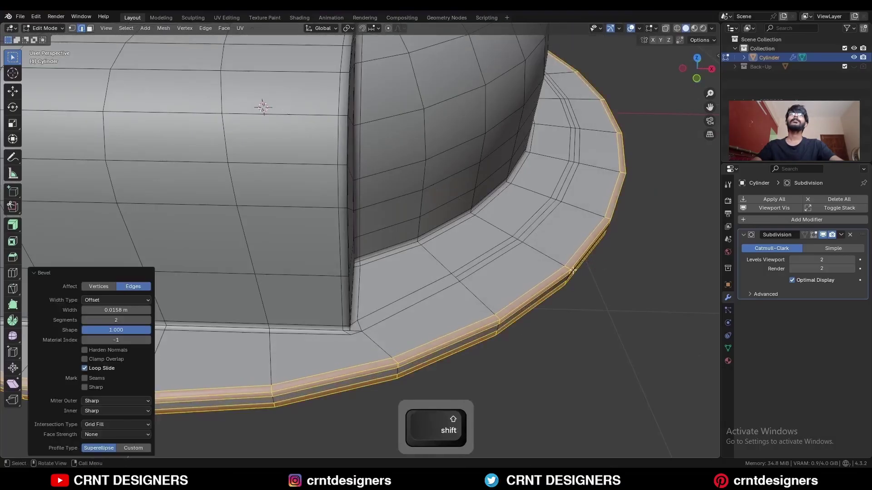
{"action": "key", "text": "alt+a"}
{"action": "middle_click_drag", "start_coordinate": [391, 286], "coordinate": [358, 278]}
{"action": "key", "text": "2"}
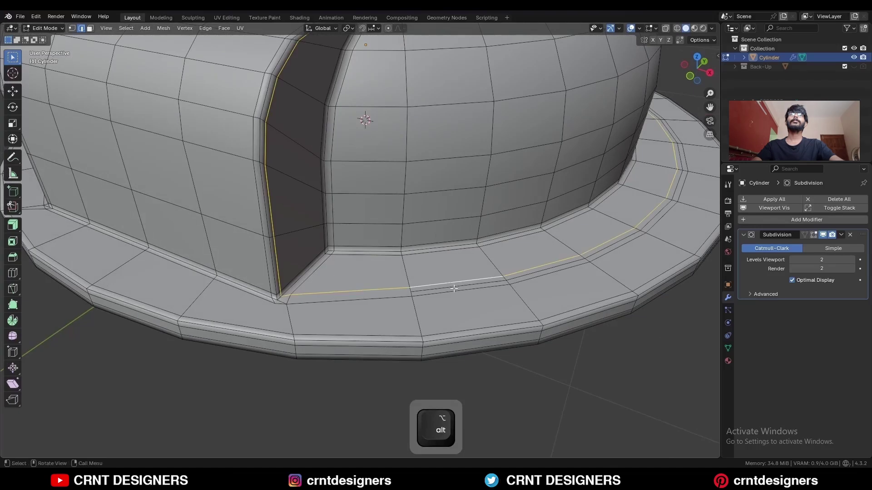
- Dissolve the extra edge loop on the flange beside the block and check the face loops through the block's base corner
{"action": "key", "text": "ctrl+x"}
{"action": "middle_click_drag", "start_coordinate": [292, 294], "coordinate": [369, 273], "text": "shift"}
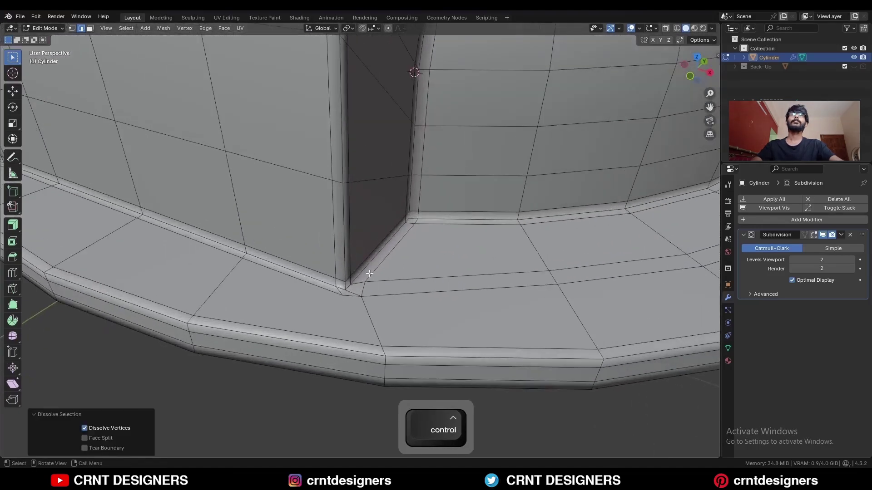
{"action": "key", "text": "3"}
{"action": "left_click", "coordinate": [358, 285], "text": "alt"}
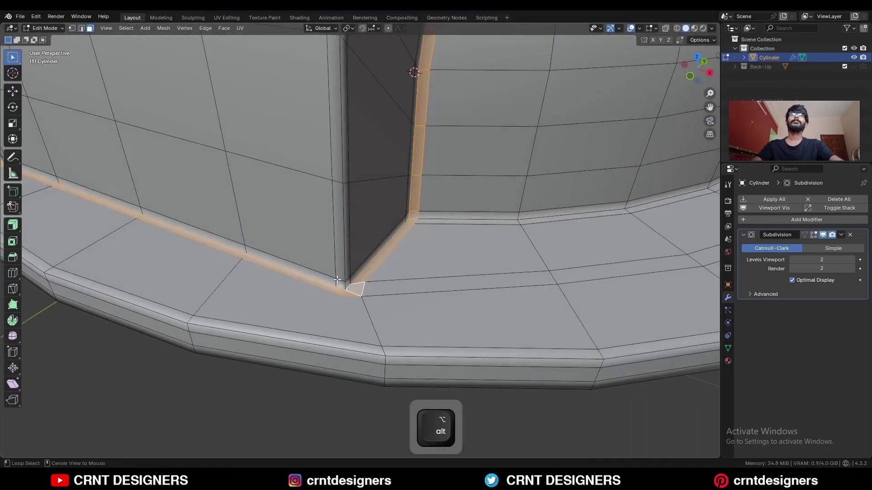
{"action": "left_click", "coordinate": [339, 284], "text": "alt"}
{"action": "left_click", "coordinate": [361, 288], "text": "alt"}
- Connect the flange vertex at the block's base corner to the nearby rim vertex and check the surrounding face loops and smoothed surface
{"action": "key", "text": "1"}
{"action": "left_click", "coordinate": [344, 295]}
{"action": "middle_click_drag", "start_coordinate": [344, 295], "coordinate": [352, 300], "text": "ctrl"}
{"action": "middle_click_drag", "start_coordinate": [351, 300], "coordinate": [337, 264], "text": "shift"}
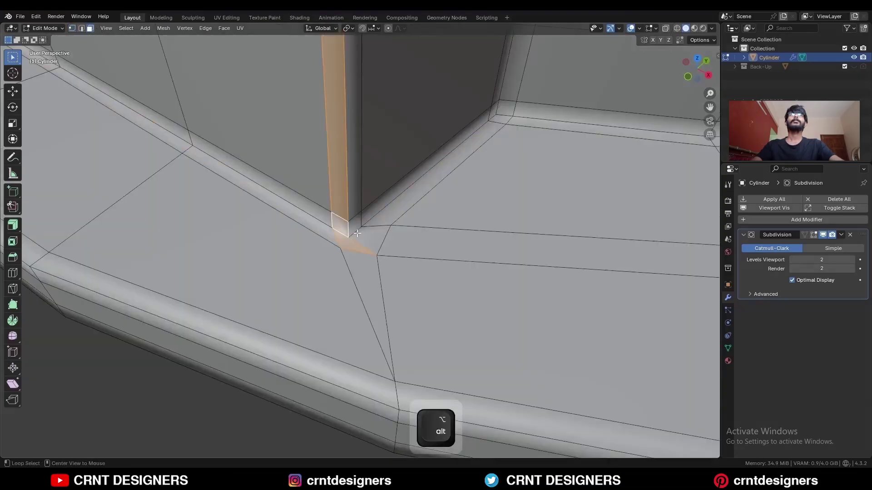
{"action": "left_click", "coordinate": [358, 234], "text": "alt"}
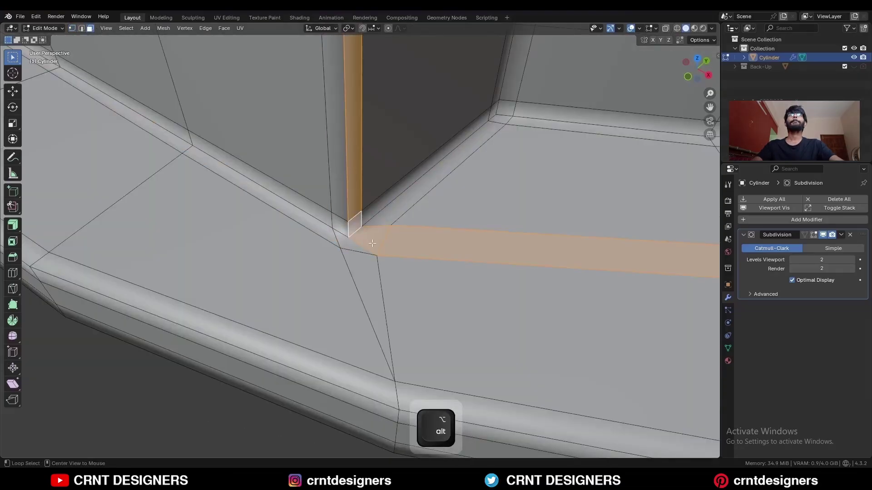
{"action": "left_click", "coordinate": [383, 308], "text": "alt"}
{"action": "key", "text": "Tab"}
{"action": "middle_click_drag", "start_coordinate": [380, 254], "coordinate": [412, 252], "text": "ctrl"}
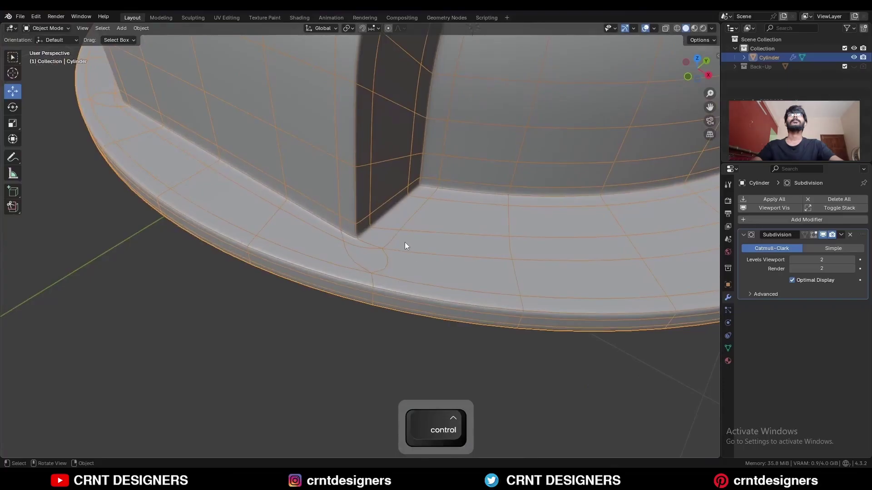
- Add one centred loop cut around the flange between the block's base corner and the outer rim, and check the corner's face loops
{"action": "key", "text": "Tab"}
{"action": "key", "text": "ctrl+r"}
{"action": "left_click", "coordinate": [504, 274]}
{"action": "right_click", "coordinate": [463, 242]}
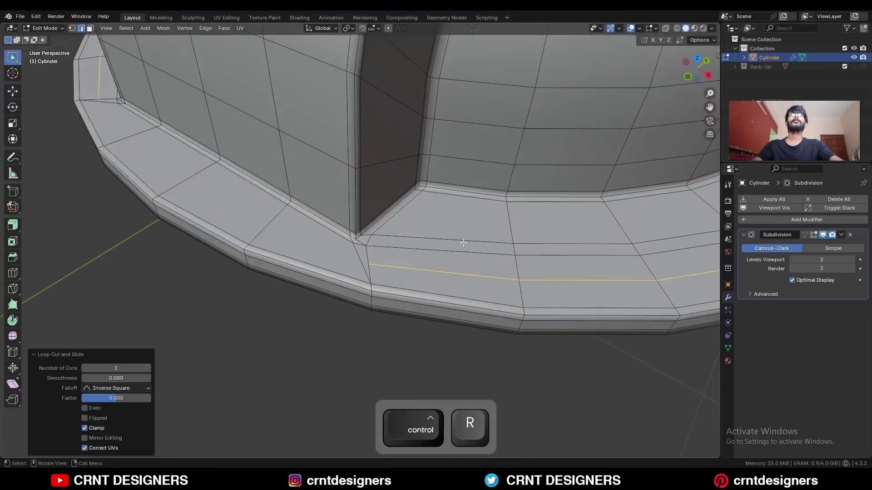
{"action": "left_click", "coordinate": [358, 241], "text": "alt"}
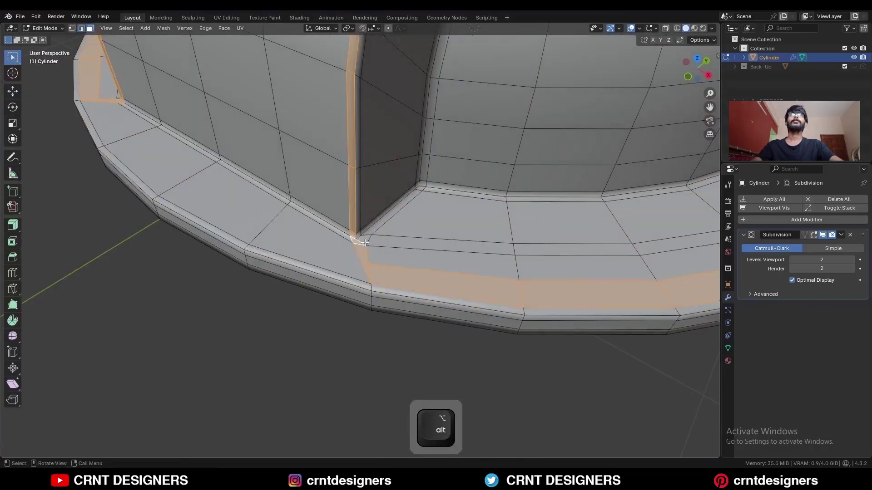
{"action": "left_click", "coordinate": [359, 250], "text": "alt"}
{"action": "key", "text": "Tab"}
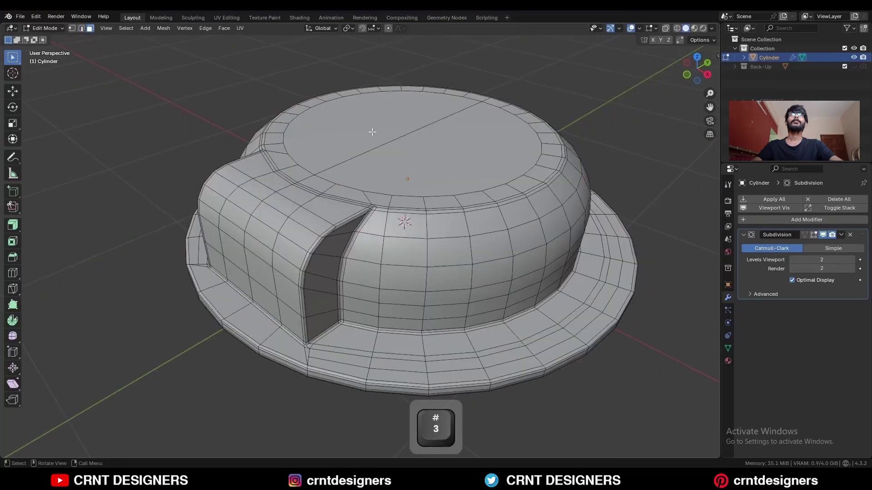
- Reshape the dome's flat top faces into a regular circle with LoopTools
{"action": "left_click", "coordinate": [372, 132]}
{"action": "middle_click_drag", "start_coordinate": [433, 136], "coordinate": [522, 184]}
{"action": "middle_click_drag", "start_coordinate": [522, 184], "coordinate": [513, 188], "text": "shift"}
{"action": "scroll", "coordinate": [513, 188], "scroll_direction": "up", "scroll_amount": 4}
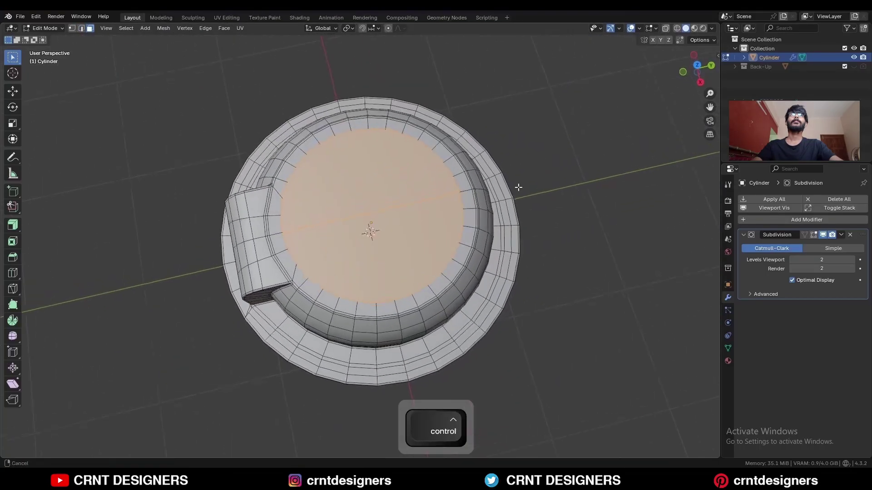
{"action": "right_click", "coordinate": [492, 133]}
{"action": "mouse_move", "coordinate": [504, 122]}
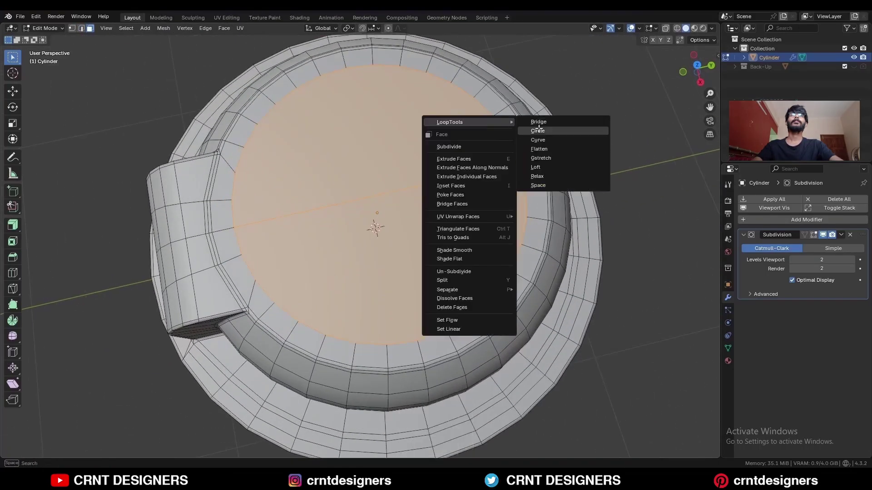
{"action": "left_click", "coordinate": [538, 131]}
- Inset the circular top faces twice, by about 0.071 m and about 0.074 m
{"action": "key", "text": "i"}
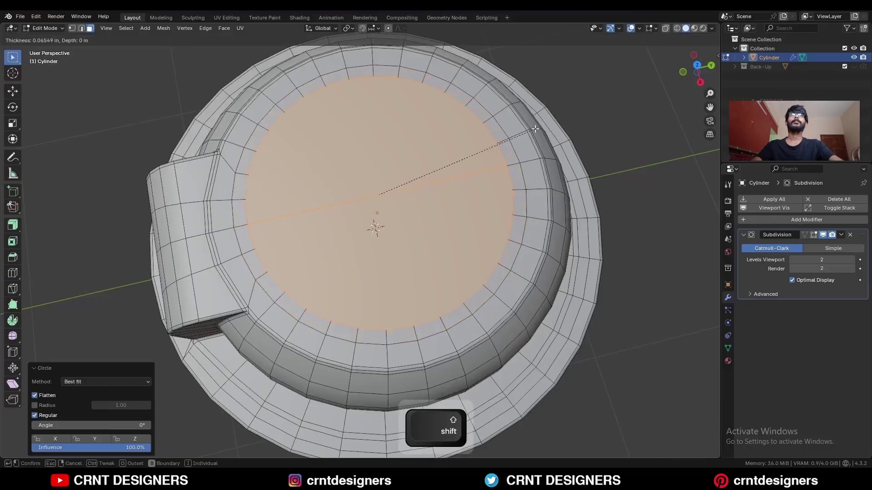
{"action": "left_click", "coordinate": [543, 129]}
{"action": "key", "text": "i"}
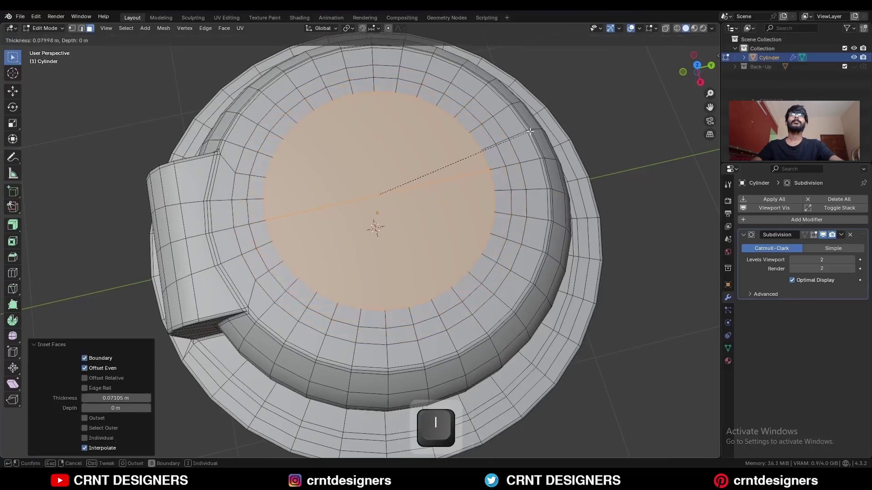
{"action": "left_click", "coordinate": [530, 131]}
- Sink the inner top faces by about 0.067 m with Shrink/Fatten and inset the recess floor once more
{"action": "key", "text": "alt+s"}
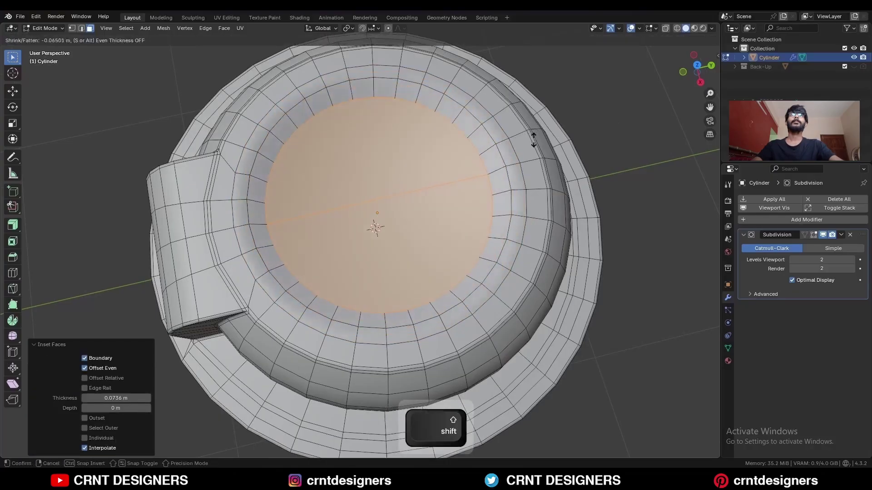
{"action": "left_click", "coordinate": [533, 140]}
{"action": "middle_click_drag", "start_coordinate": [533, 140], "coordinate": [522, 162]}
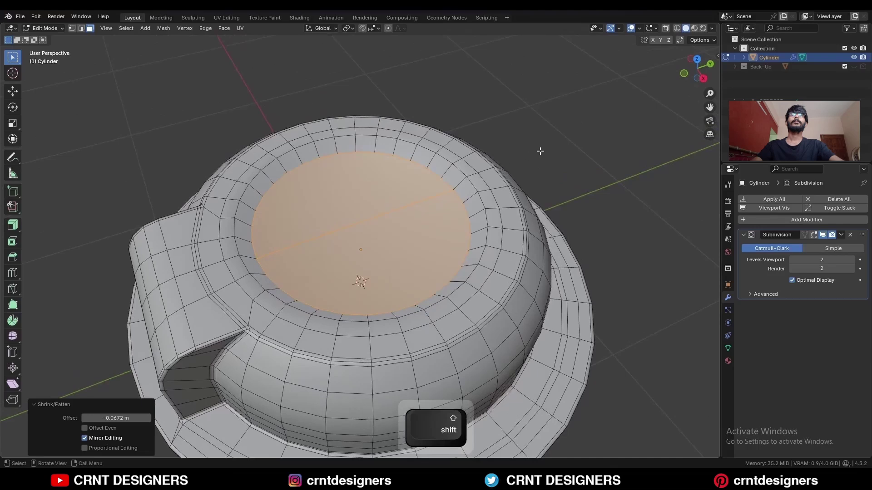
{"action": "key", "text": "i"}
{"action": "left_click", "coordinate": [521, 158]}
- Bevel the upper and lower edge loops of the circular recess
{"action": "key", "text": "2"}
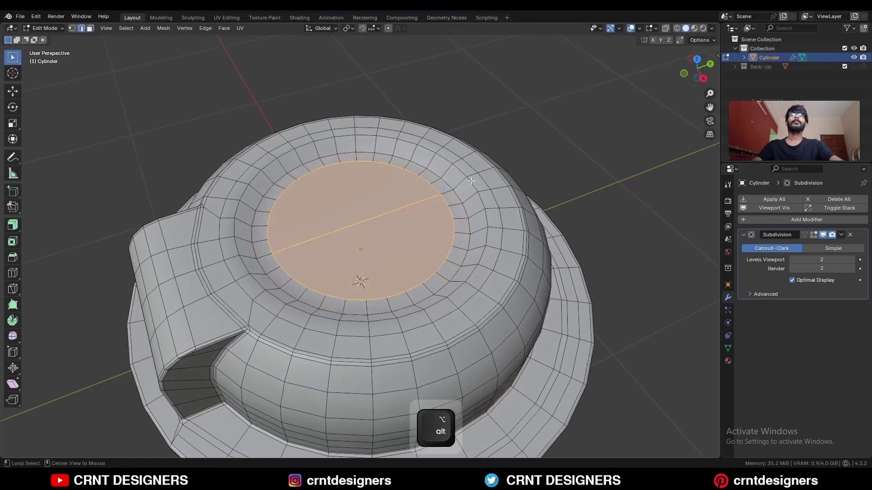
{"action": "key", "text": "ctrl+b"}
{"action": "left_click", "coordinate": [527, 189]}
- Replace the two centre faces of the recess floor with a grid fill of span 8, shifting its offset to align the grid
{"action": "key", "text": "3"}
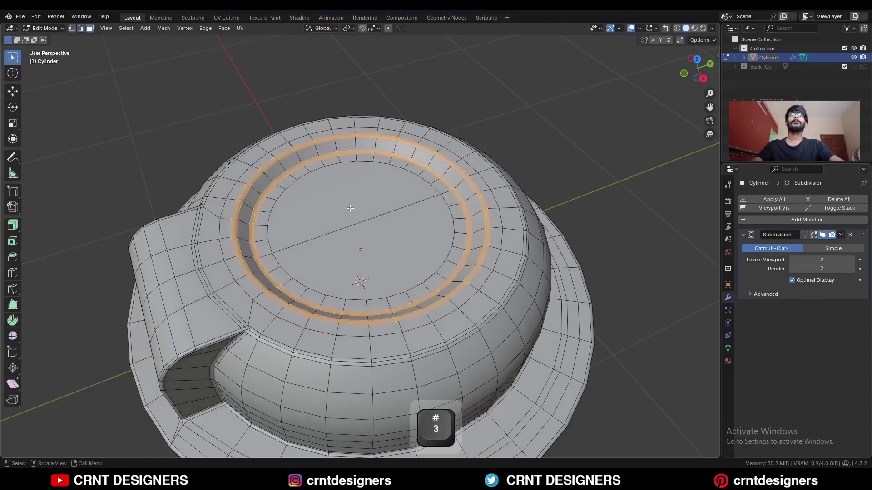
{"action": "left_click_drag", "start_coordinate": [348, 209], "coordinate": [349, 255]}
{"action": "key", "text": "x"}
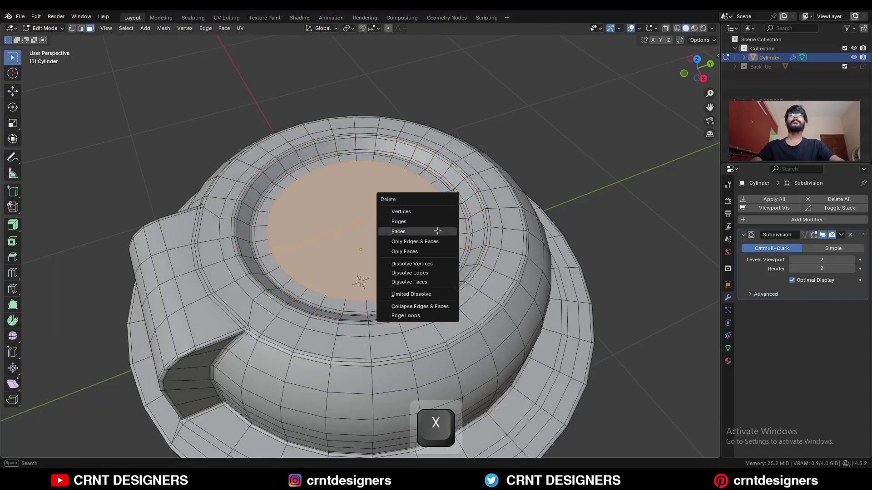
{"action": "left_click", "coordinate": [438, 232]}
{"action": "key", "text": "2"}
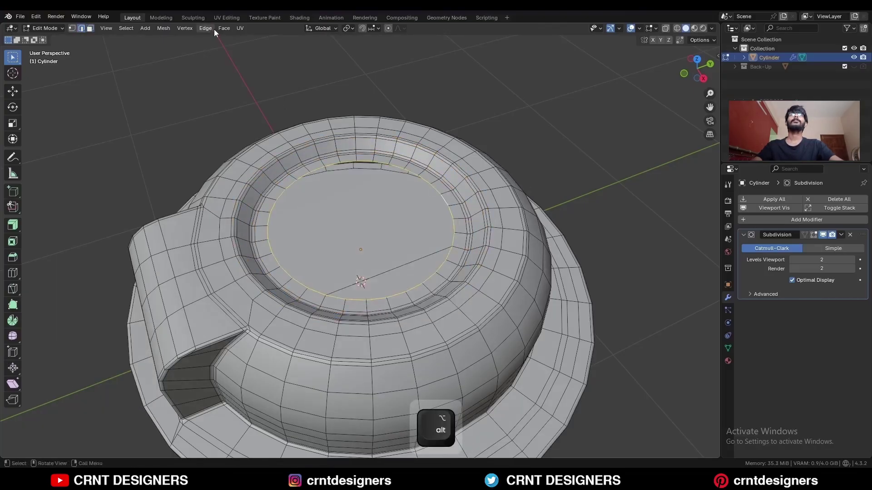
{"action": "left_click", "coordinate": [219, 28]}
{"action": "left_click", "coordinate": [261, 129]}
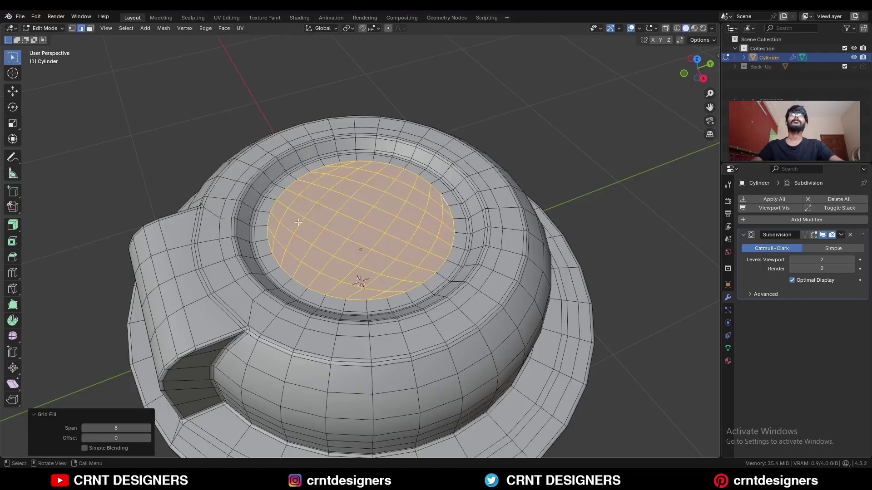
{"action": "left_click", "coordinate": [149, 438]}
{"action": "left_click", "coordinate": [149, 438]}
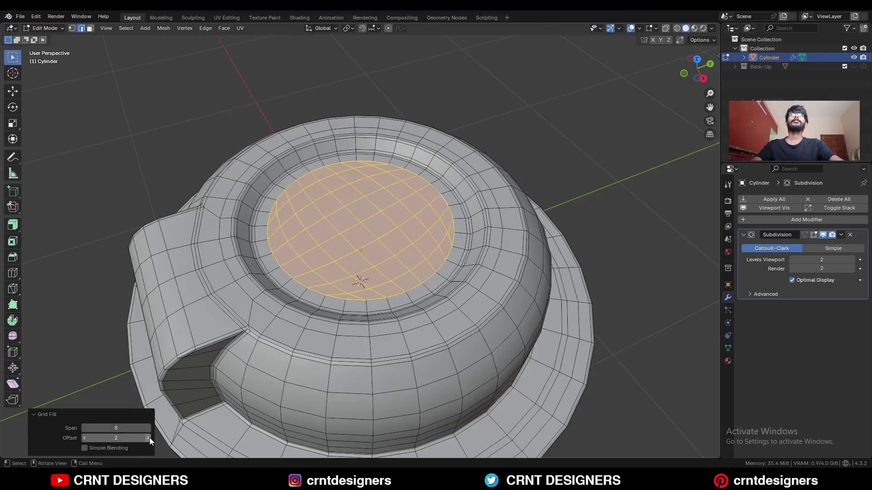
{"action": "left_click", "coordinate": [149, 437]}
- Symmetrize the whole mesh from -Y to +Y to duplicate the block on the opposite side
{"action": "middle_click_drag", "start_coordinate": [293, 248], "coordinate": [286, 177]}
{"action": "key", "text": "a"}
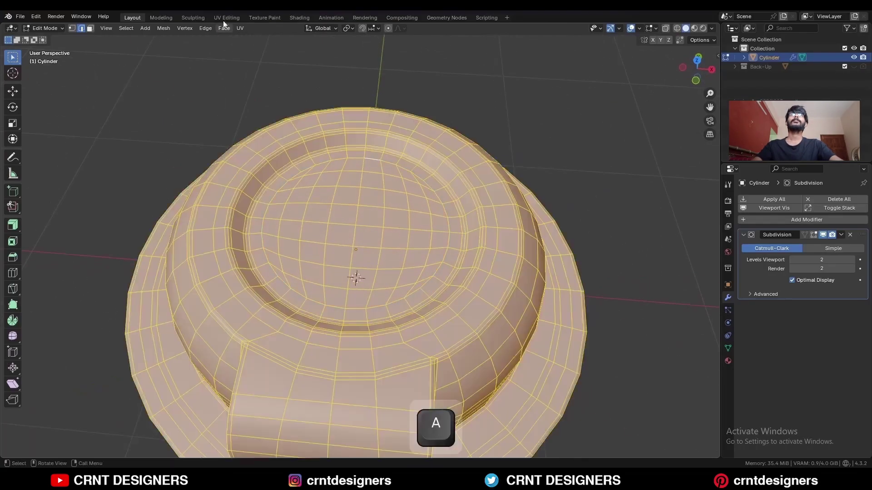
{"action": "left_click", "coordinate": [164, 28]}
{"action": "left_click", "coordinate": [192, 161]}
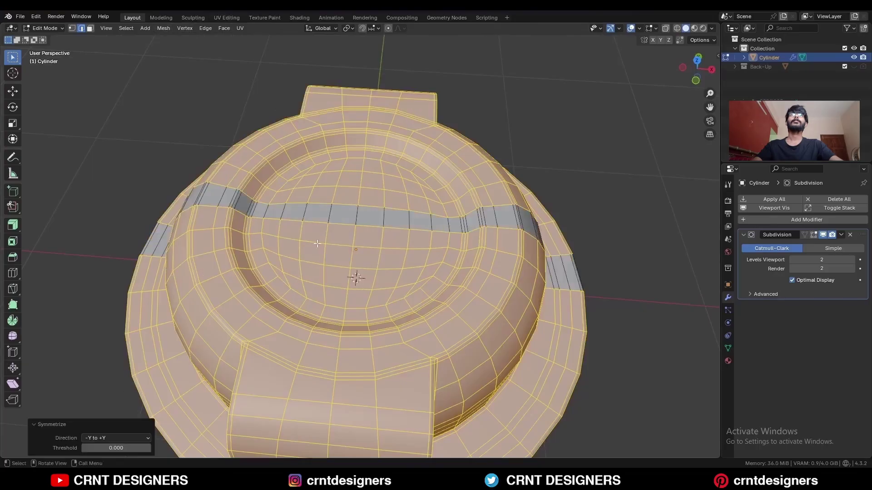
{"action": "left_click", "coordinate": [527, 129]}
- Select all faces of the recess floor up to its outer loop and raise them along their normals
{"action": "middle_click_drag", "start_coordinate": [527, 128], "coordinate": [455, 206], "text": "ctrl"}
{"action": "key", "text": "KP_7"}
{"action": "key", "text": "3"}
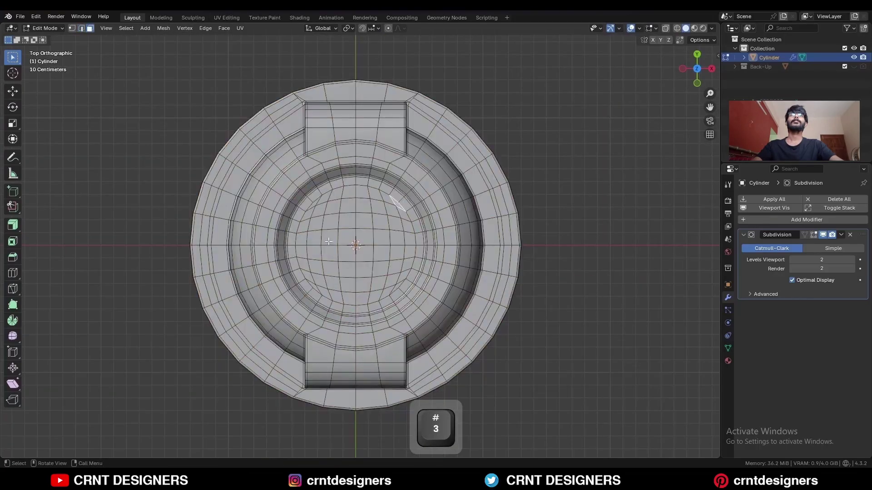
{"action": "middle_click_drag", "start_coordinate": [329, 241], "coordinate": [317, 202]}
{"action": "left_click", "coordinate": [403, 208], "text": "ctrl+shift"}
{"action": "left_click", "coordinate": [300, 275], "text": "ctrl+shift"}
{"action": "scroll", "coordinate": [358, 247], "scroll_direction": "up", "scroll_amount": 2}
{"action": "key", "text": "ctrl+KP_Add"}
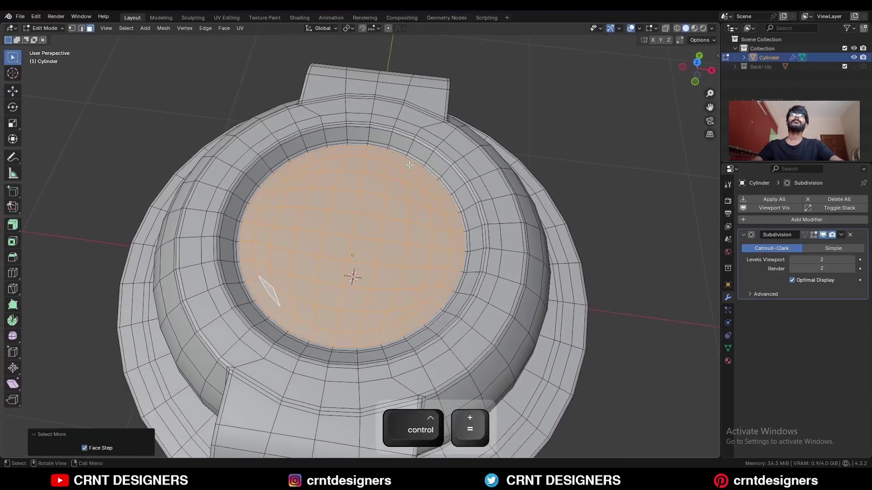
{"action": "middle_click_drag", "start_coordinate": [373, 187], "coordinate": [371, 154]}
{"action": "middle_click_drag", "start_coordinate": [427, 209], "coordinate": [432, 171], "text": "ctrl"}
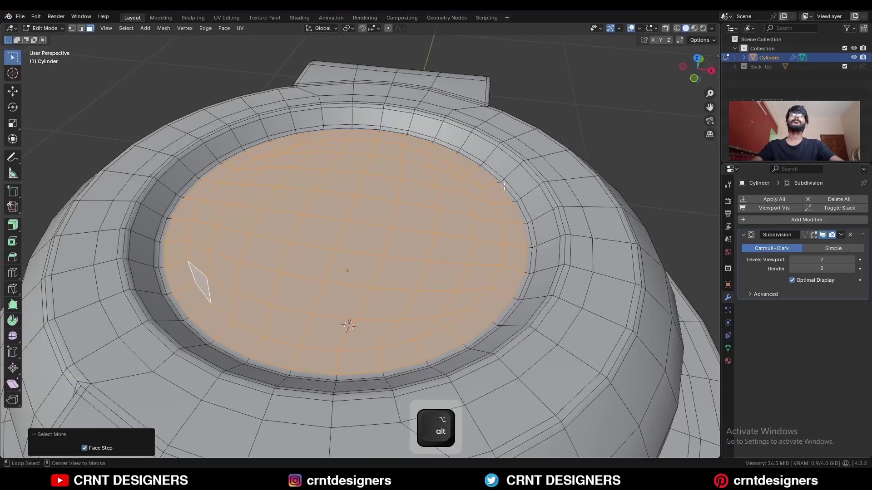
{"action": "key", "text": "alt+s"}
{"action": "left_click", "coordinate": [504, 169]}
- Scale down the raised disc's top and bevel its rim by about 0.012 m with 2 segments and shape 1.000
{"action": "key", "text": "s"}
{"action": "left_click", "coordinate": [543, 170], "text": "ctrl"}
{"action": "mouse_move", "coordinate": [537, 224]}
{"action": "middle_mouse_down"}
{"action": "mouse_move", "coordinate": [536, 204]}
{"action": "mouse_move", "coordinate": [538, 221]}
{"action": "middle_mouse_up"}
{"action": "key", "text": "2"}
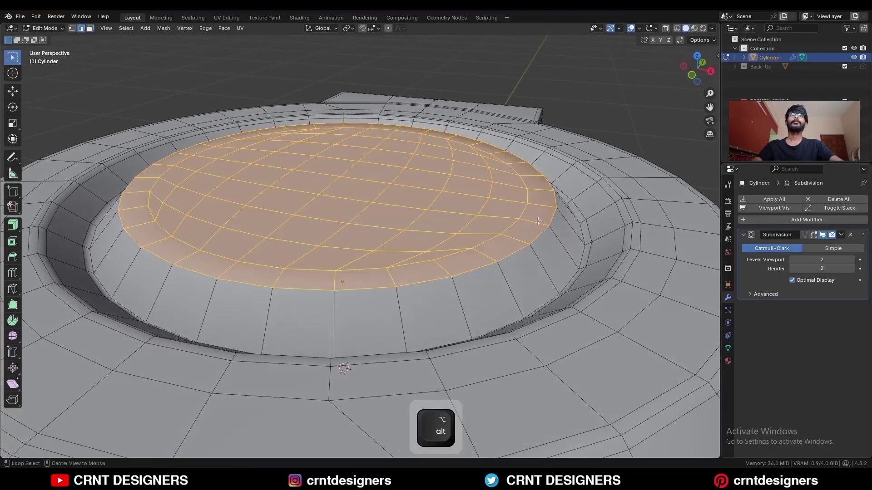
{"action": "left_click", "coordinate": [550, 222], "text": "alt"}
{"action": "key", "text": "ctrl+b"}
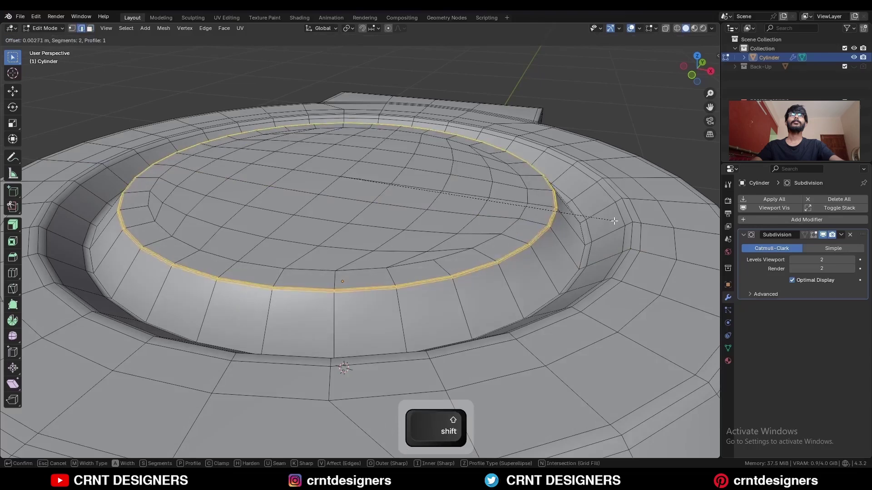
{"action": "left_click", "coordinate": [595, 242]}
- Add a supporting edge loop near the base of the raised disc's side wall and save the file
{"action": "key", "text": "ctrl+r"}
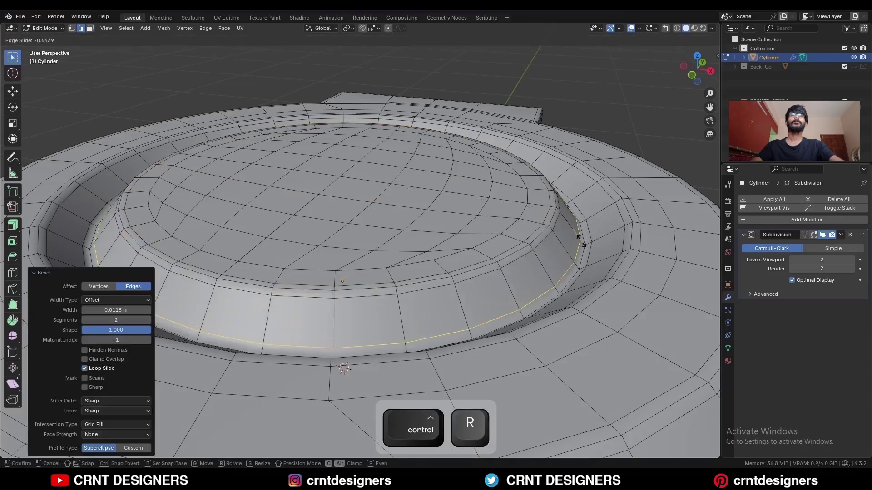
{"action": "key", "text": "Tab"}
{"action": "key", "text": "ctrl+s"}
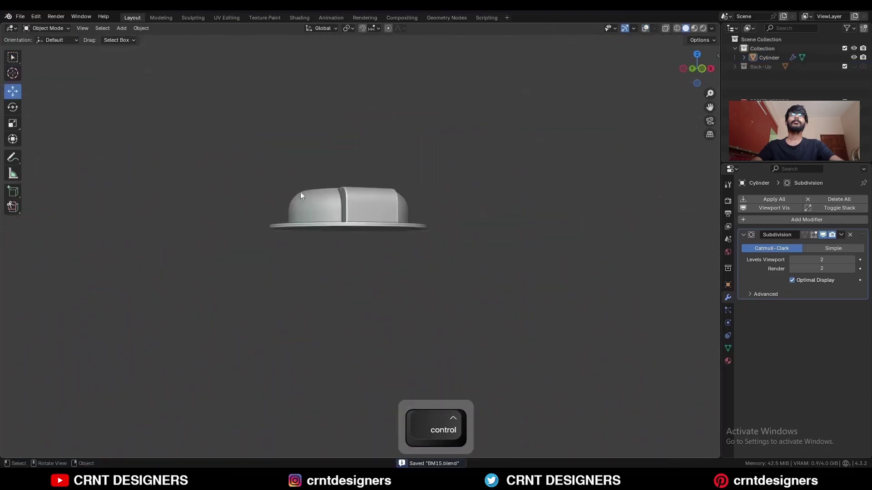
- Inspect the smoothed part from several angles with and without overlays, and save the file again
{"action": "middle_click_drag", "start_coordinate": [300, 196], "coordinate": [415, 236]}
{"action": "key", "text": "alt+shift+z"}
{"action": "middle_click_drag", "start_coordinate": [324, 231], "coordinate": [485, 206]}
{"action": "key", "text": "alt+shift+z"}
{"action": "key", "text": "ctrl+s"}
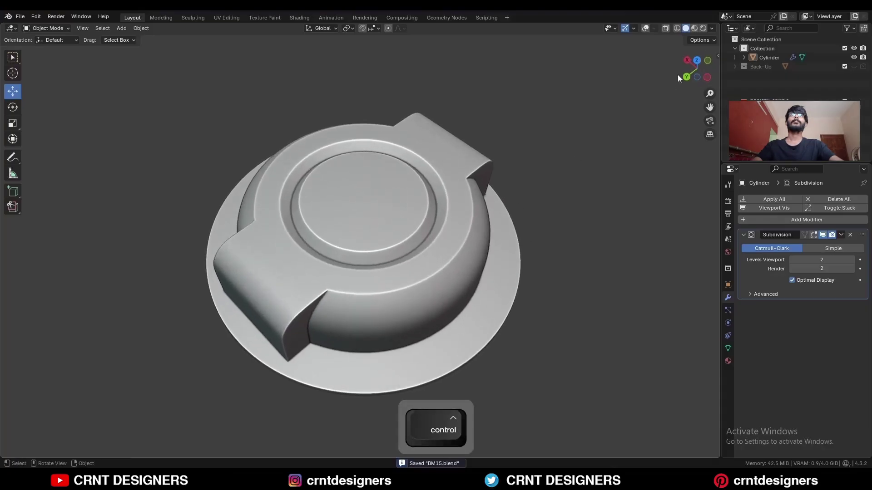
{"action": "left_click", "coordinate": [697, 60]}
{"action": "left_click", "coordinate": [697, 83]}
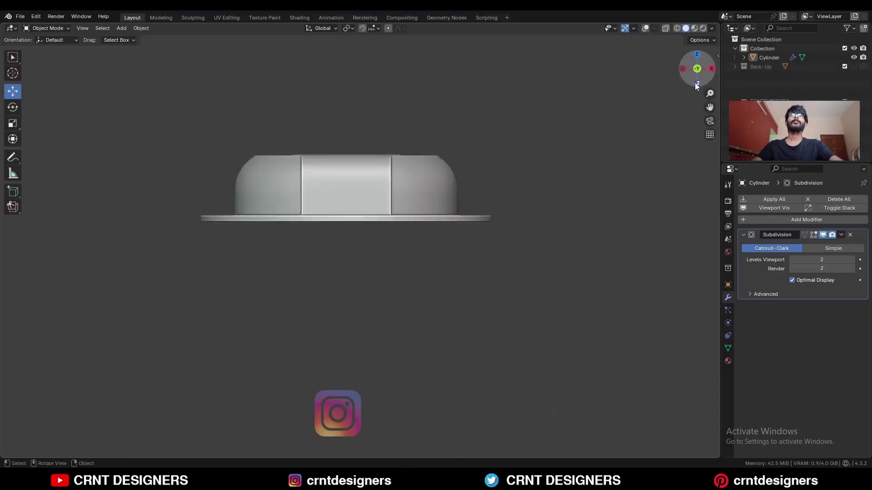